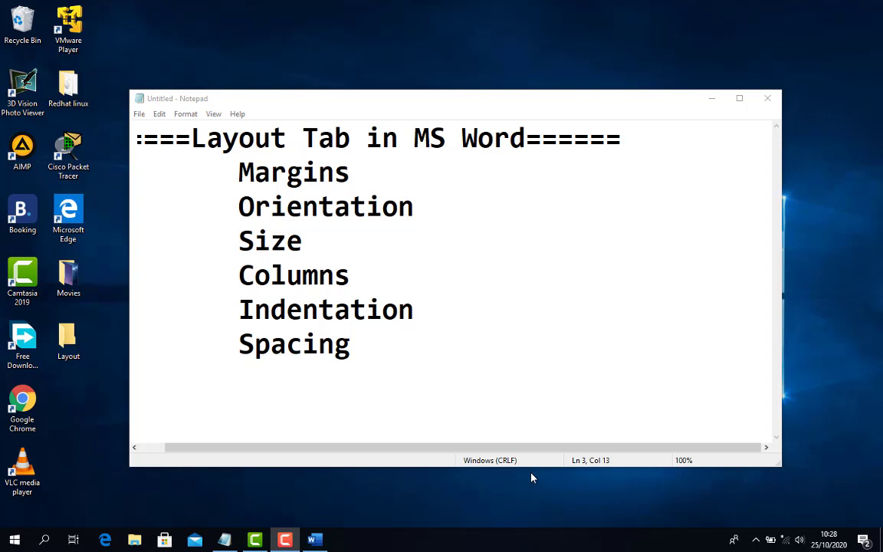
Step: Switch to Word and fill the blank document with sample paragraphs using =rand()
click(314, 540)
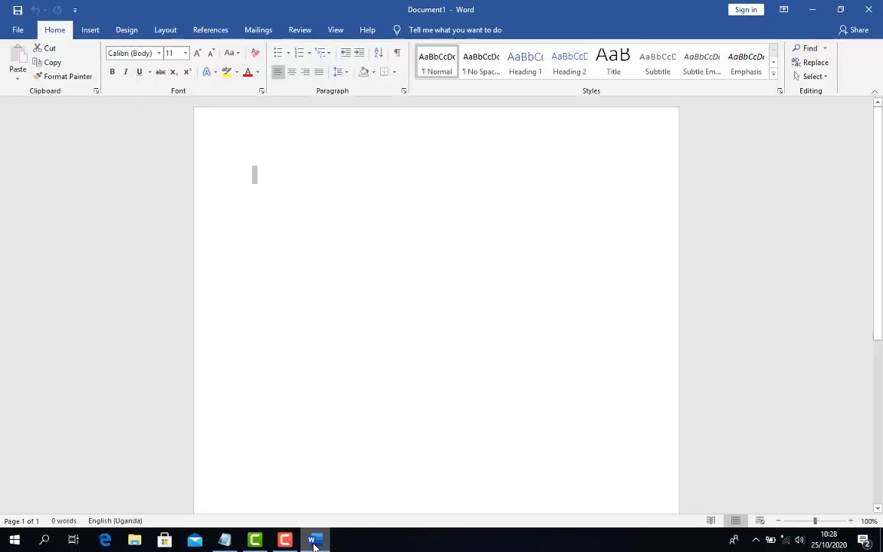
click(294, 219)
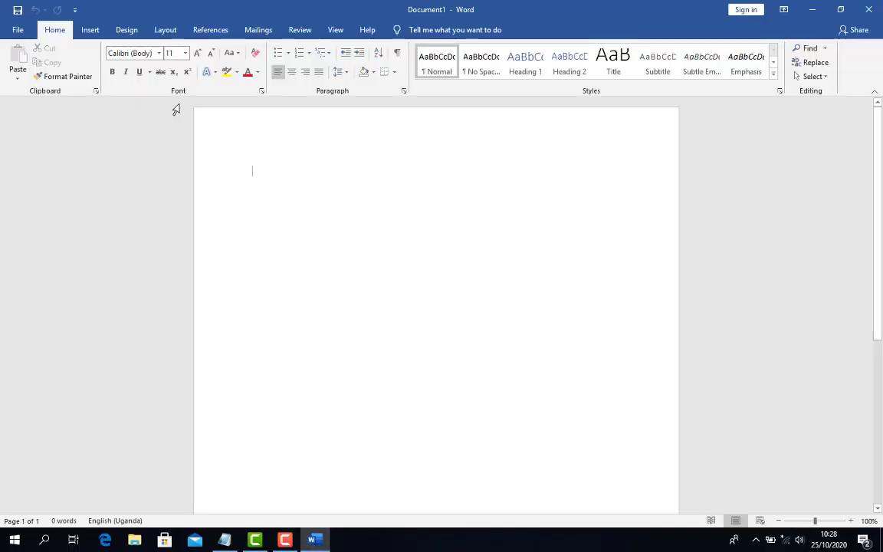
click(164, 31)
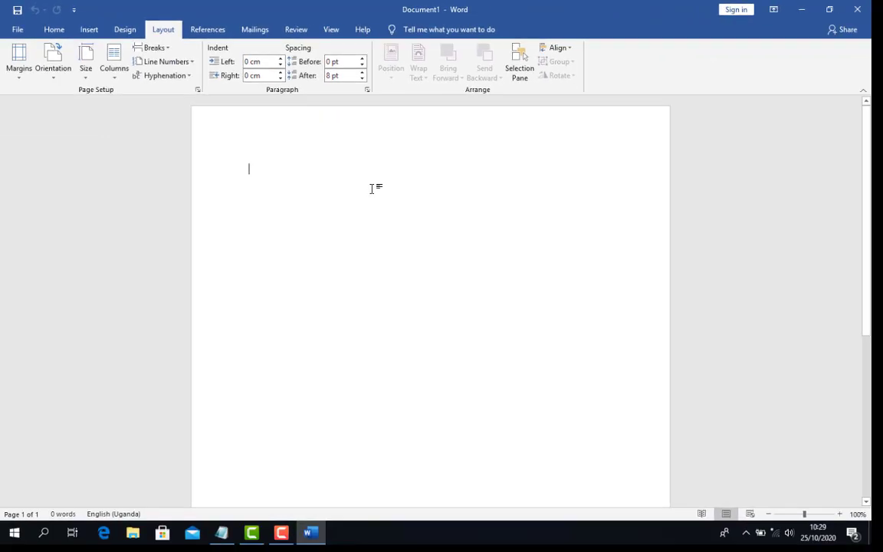
text(=r)
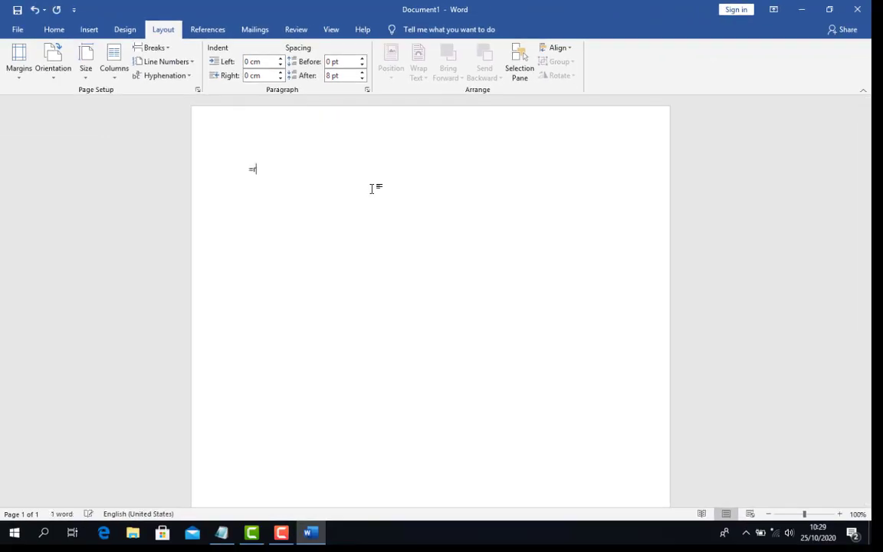
text(and())
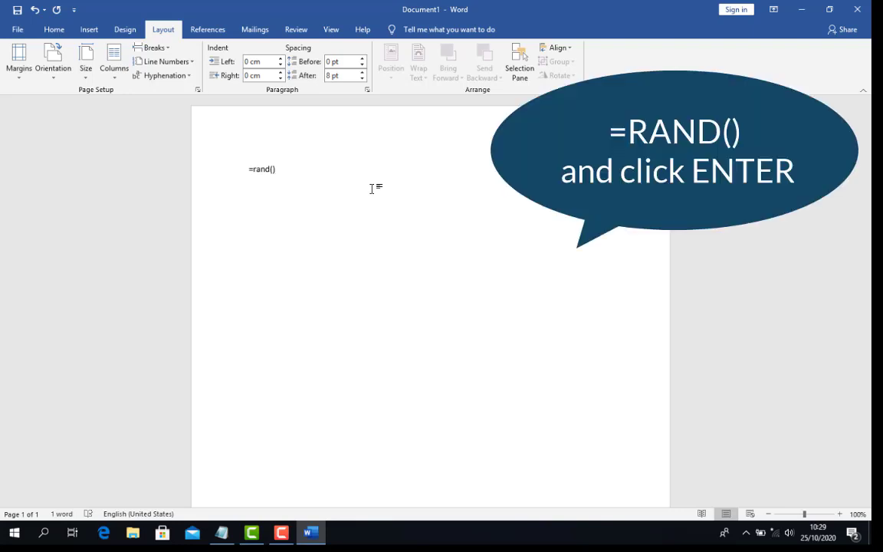
key(Return)
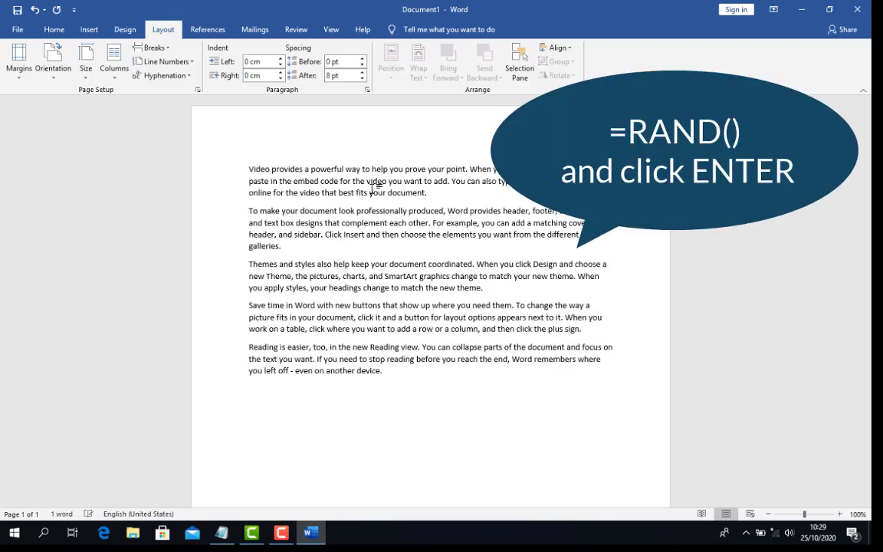
Step: Increase the font size of all the document text to 14
key(ctrl+a)
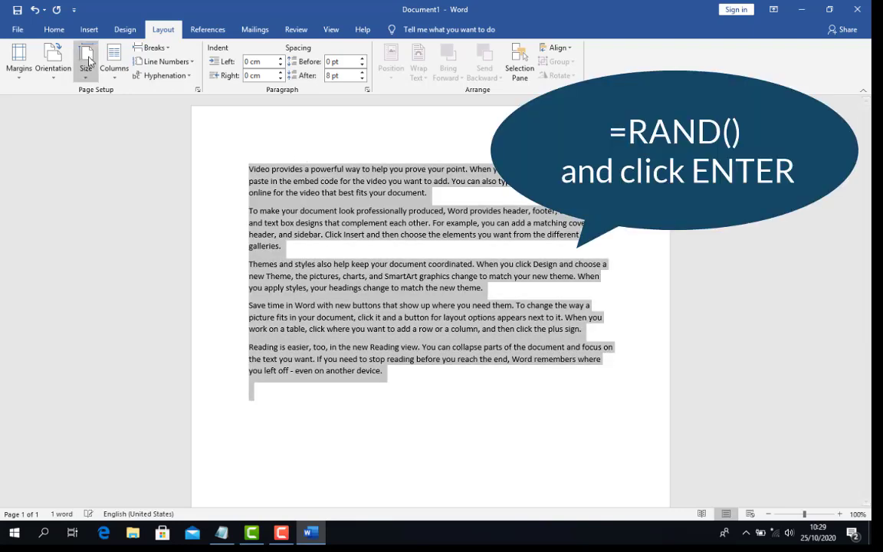
click(50, 32)
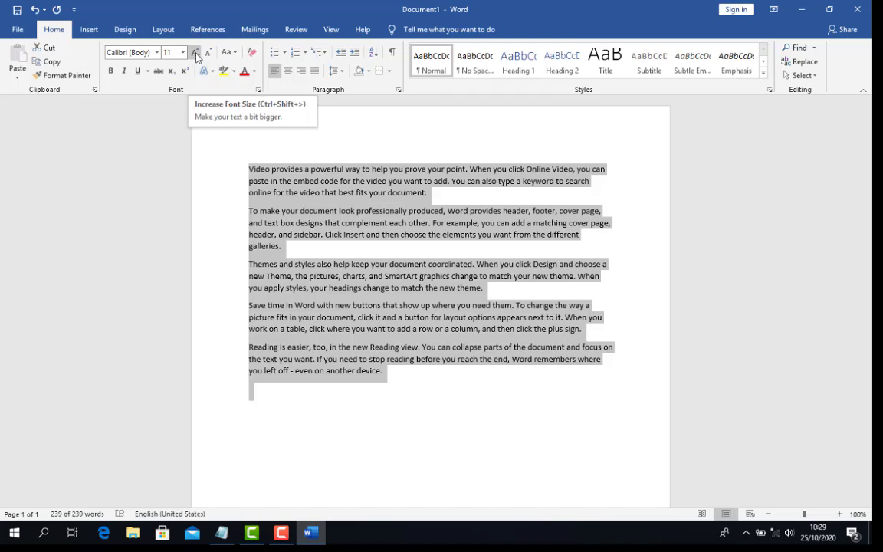
click(195, 53)
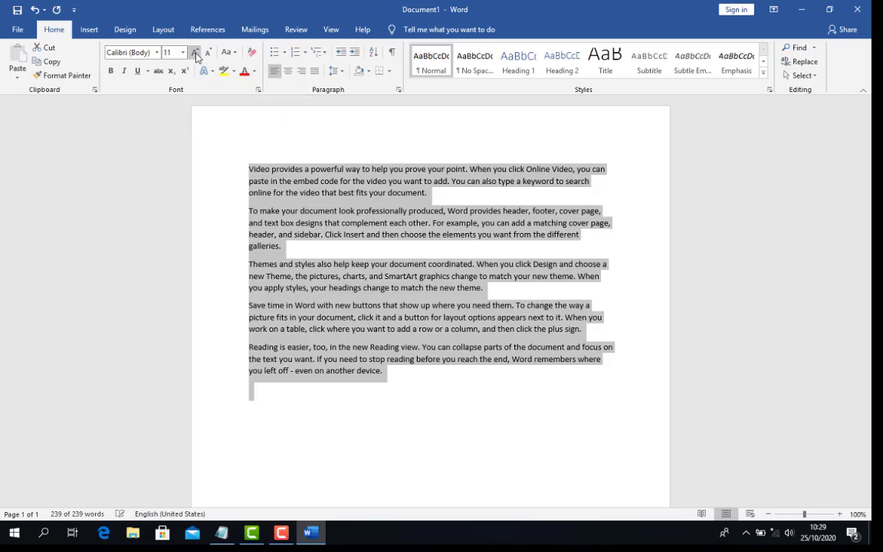
click(195, 53)
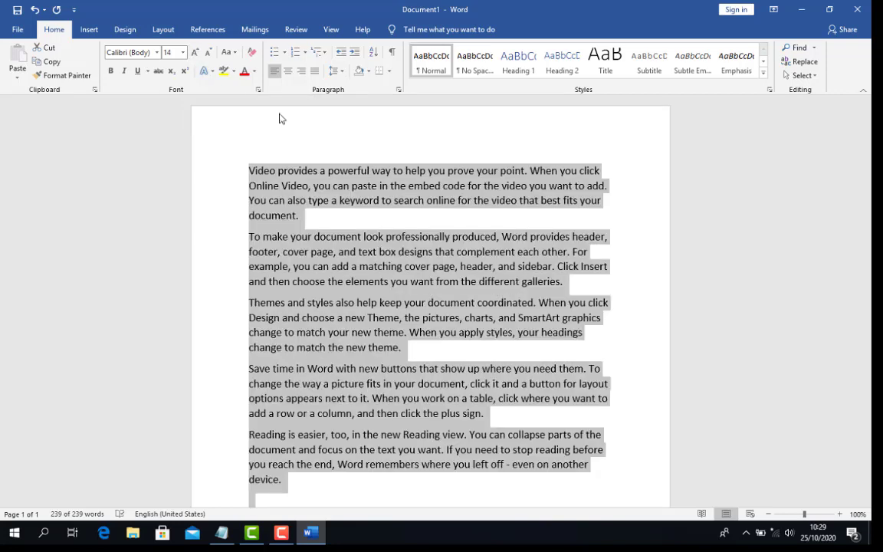
click(305, 182)
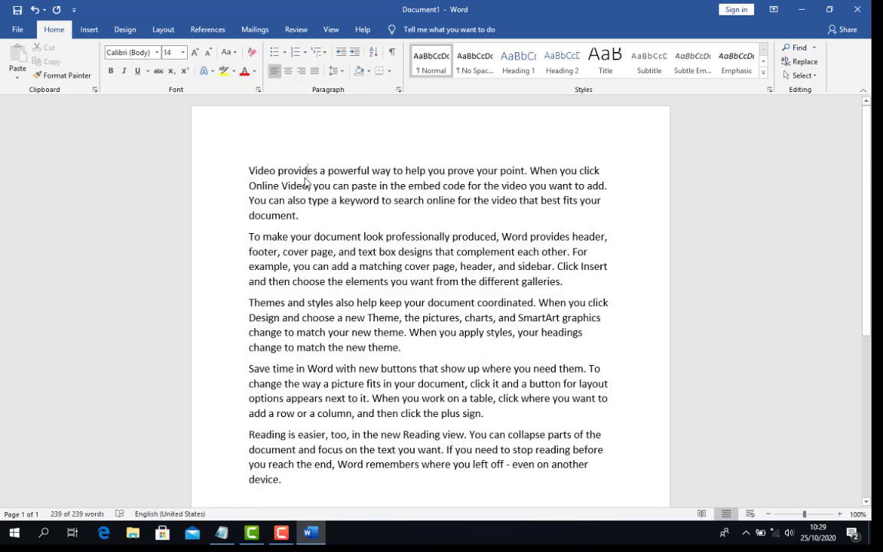
click(311, 170)
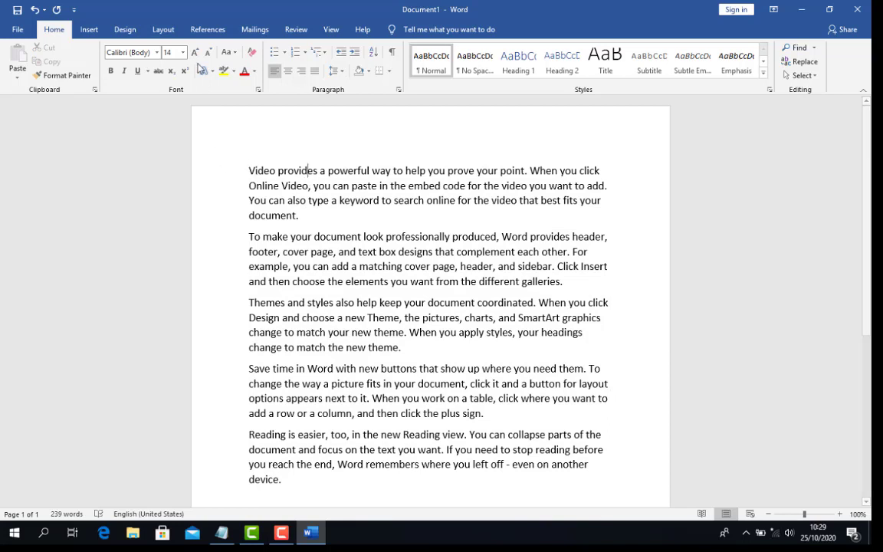
click(196, 53)
click(195, 53)
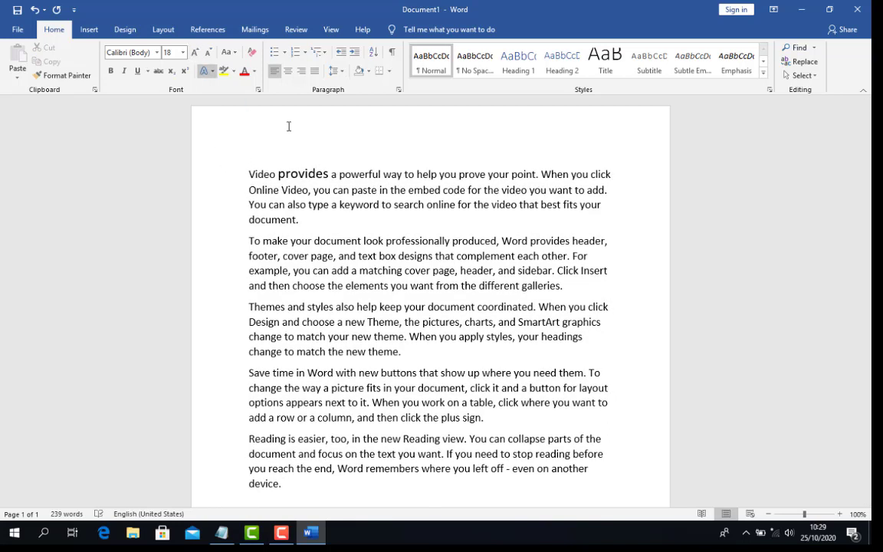
key(ctrl+z)
key(ctrl+z)
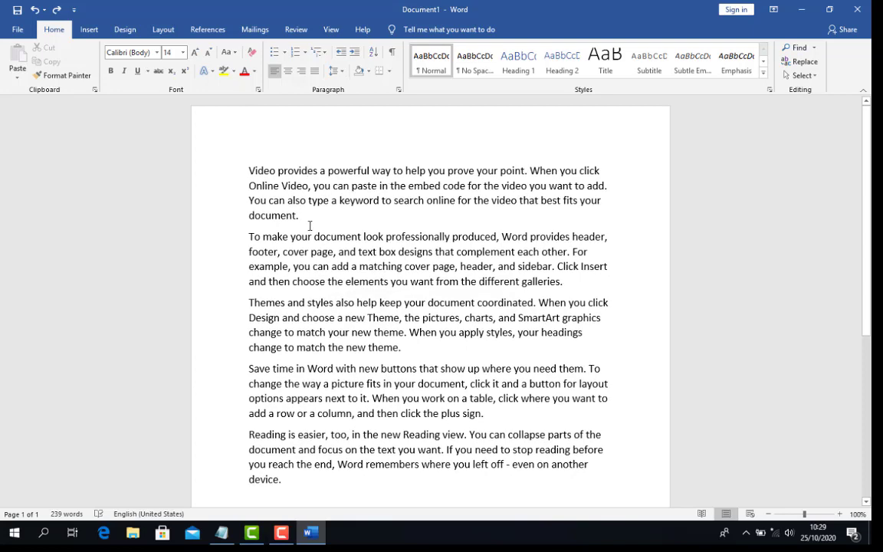
Step: Increase the font size of the entire document text to 18
key(ctrl+a)
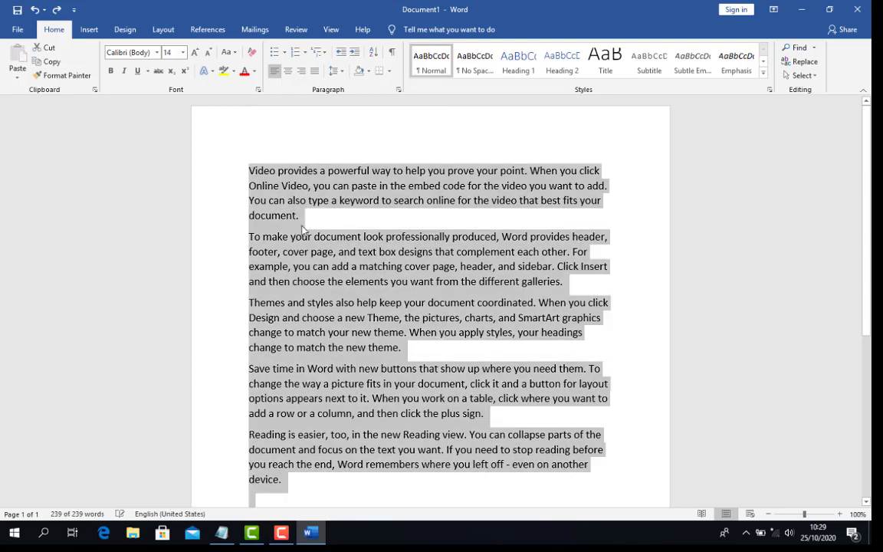
click(194, 52)
click(195, 52)
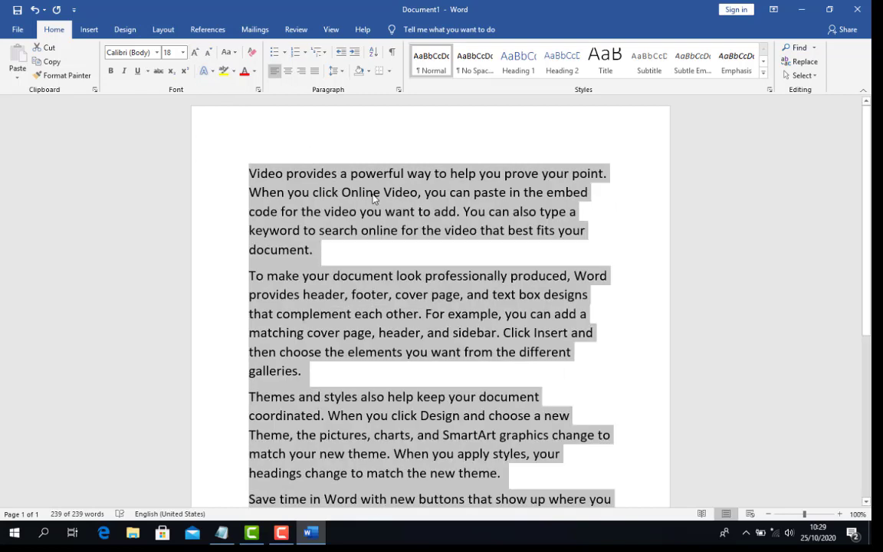
click(394, 212)
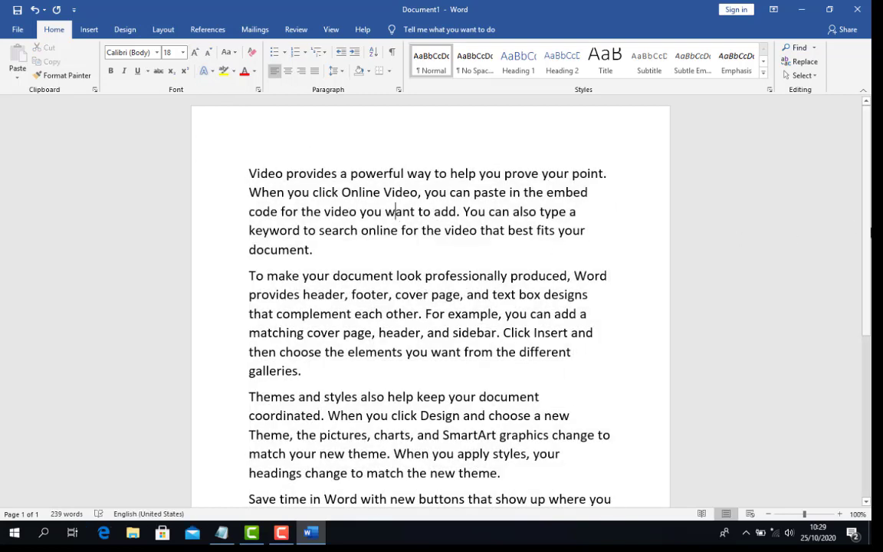
mouse_move(866, 214)
mouse_down()
mouse_move(866, 329)
mouse_move(866, 212)
mouse_up()
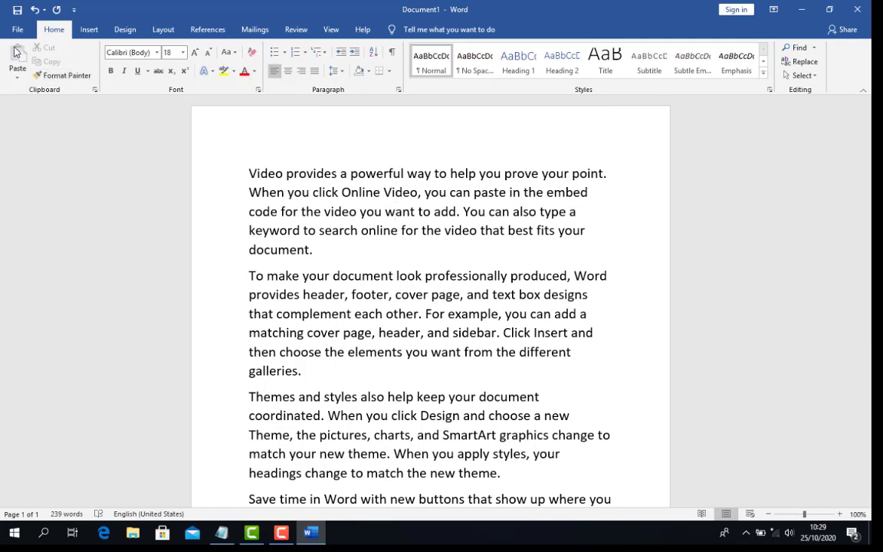
Step: Select the first paragraph and apply the Moderate margin preset, with 1.91 cm left and right margins
click(163, 30)
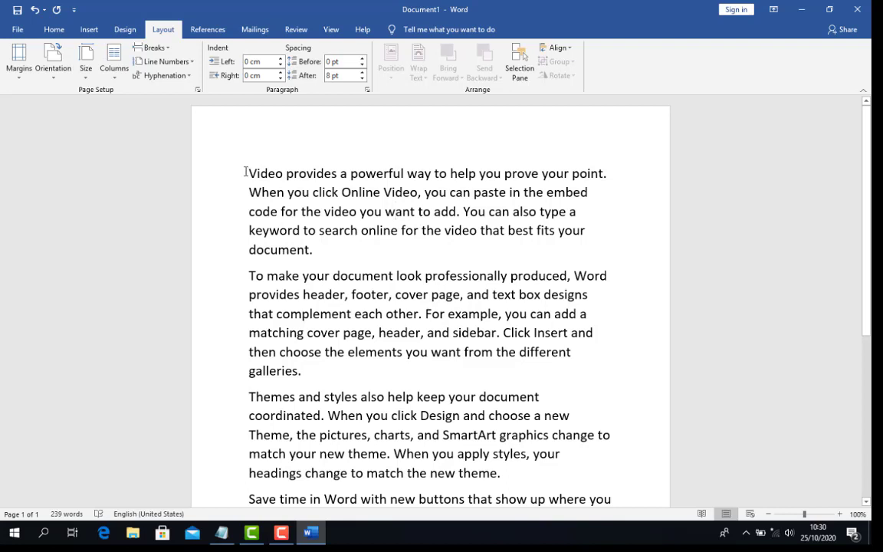
drag(247, 173, 342, 248)
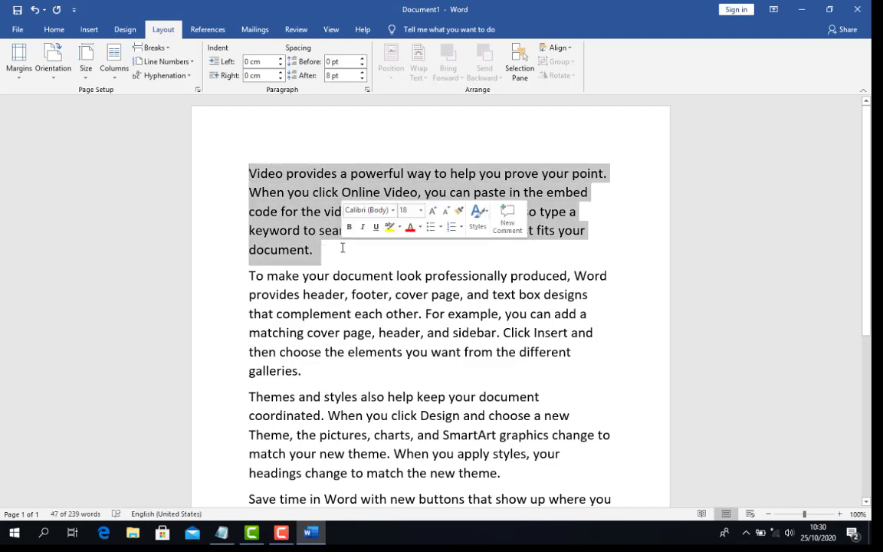
click(19, 68)
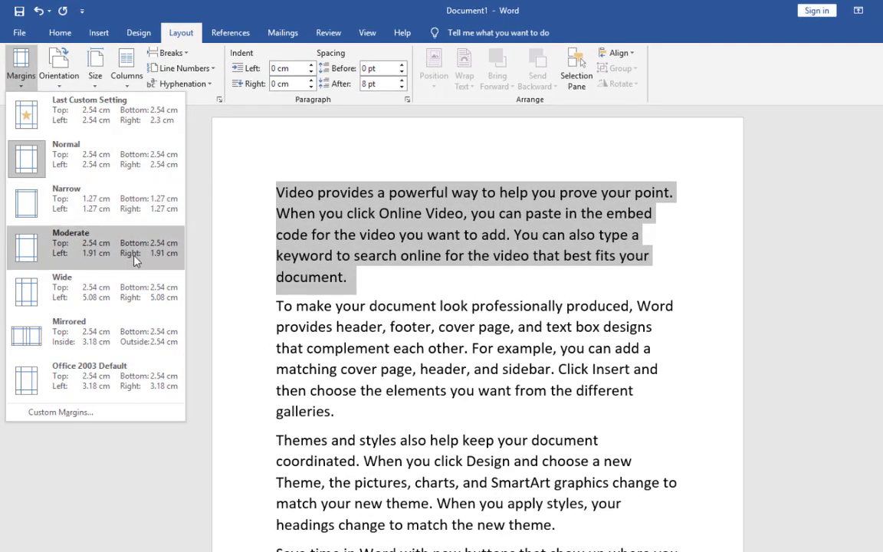
key(Escape)
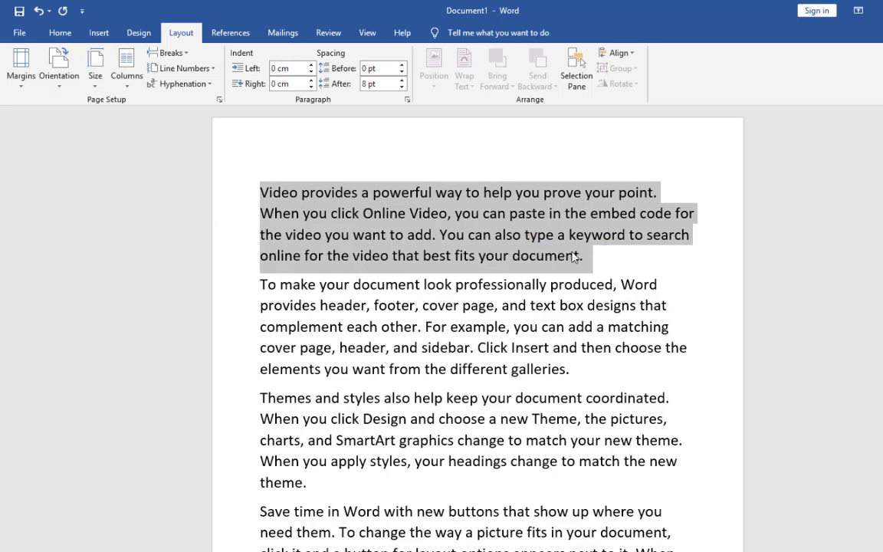
Step: Change the page margins to the Wide preset, with 5.08 cm left and right, and deselect the paragraph
click(23, 77)
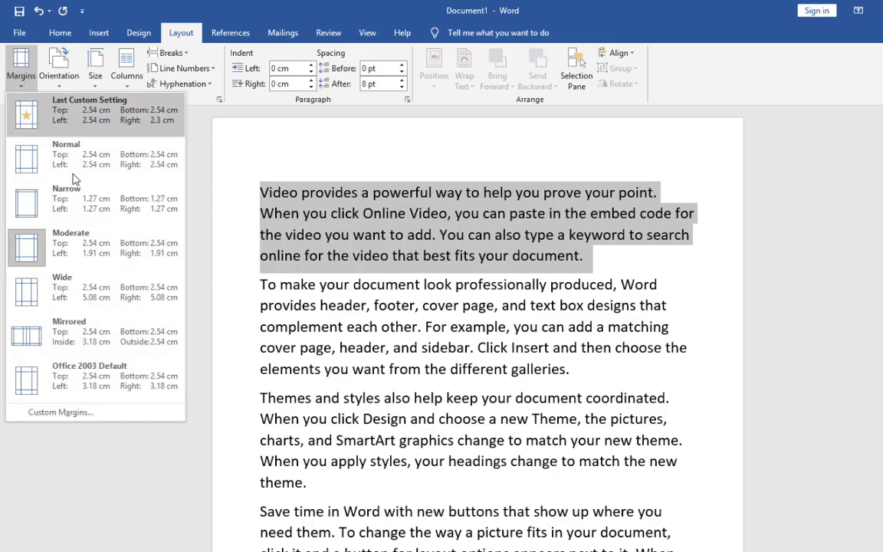
click(90, 295)
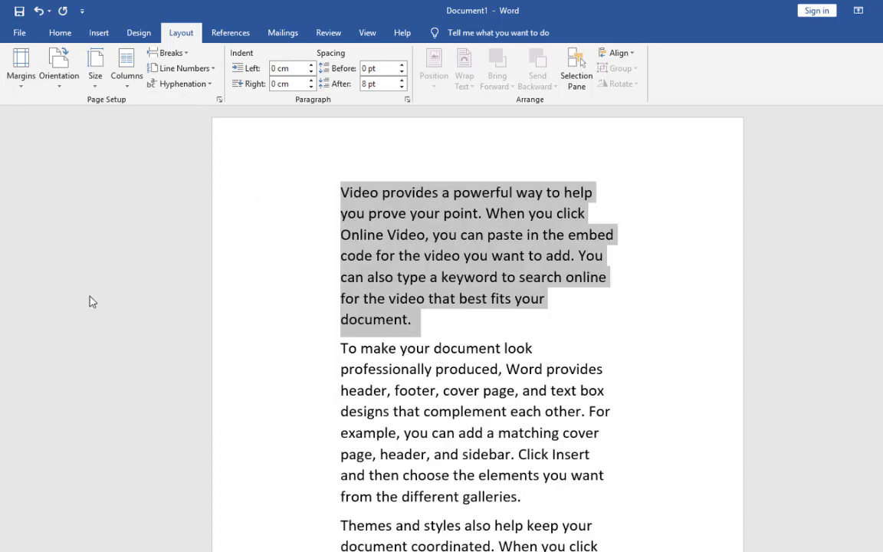
click(506, 322)
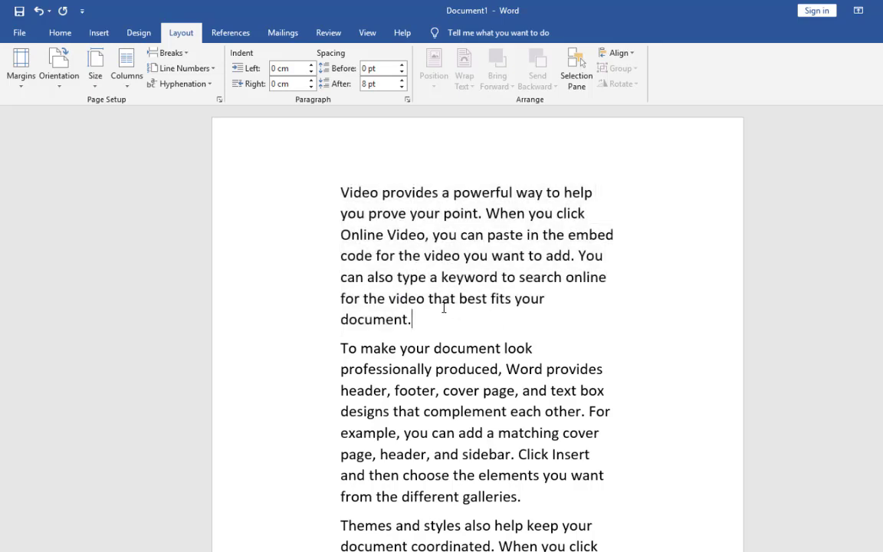
click(340, 192)
drag(361, 251, 537, 551)
key(Delete)
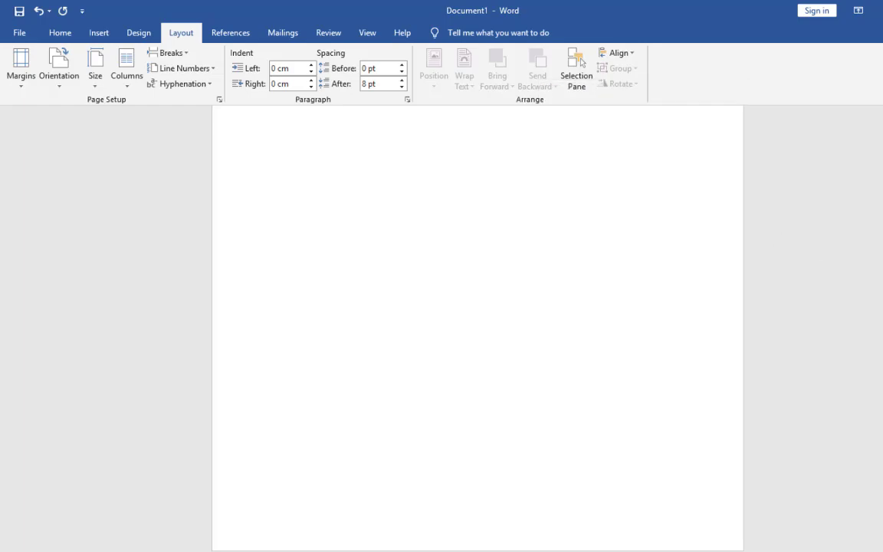
key(ctrl+z)
scroll(477, 330, up, 10)
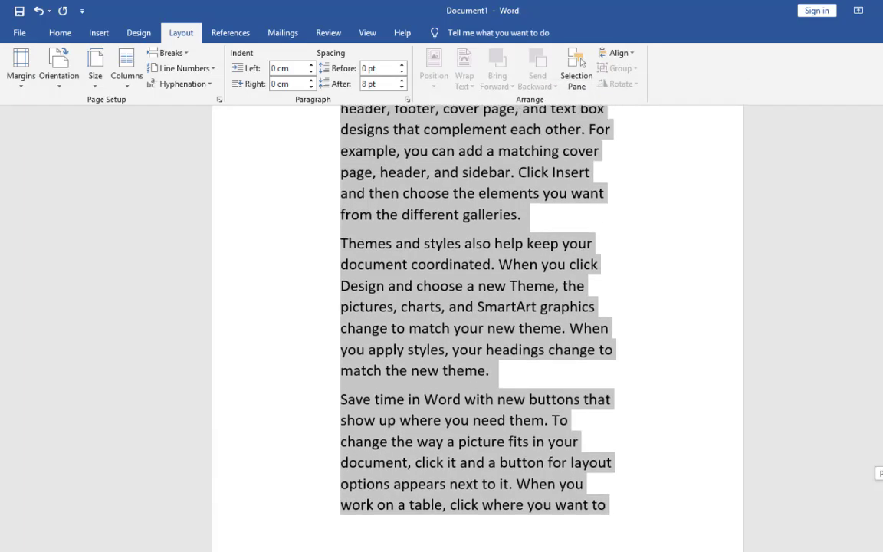
scroll(850, 252, down, 5)
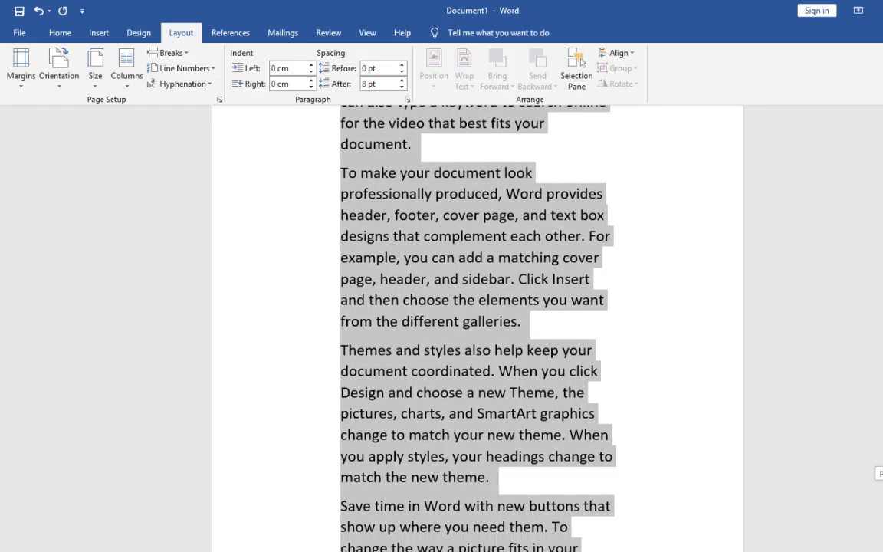
click(582, 258)
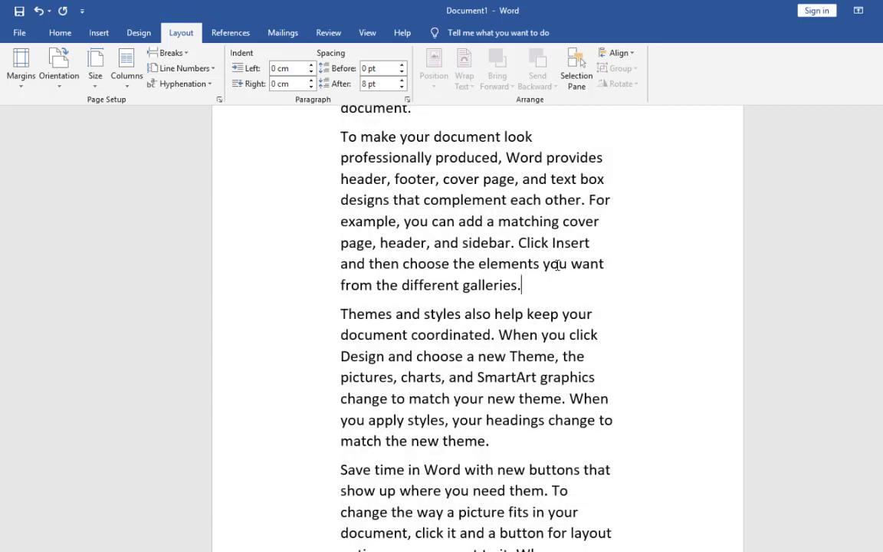
Step: Apply the Mirrored margin preset to the document, and replace it with the Office 2003 Default preset
click(23, 76)
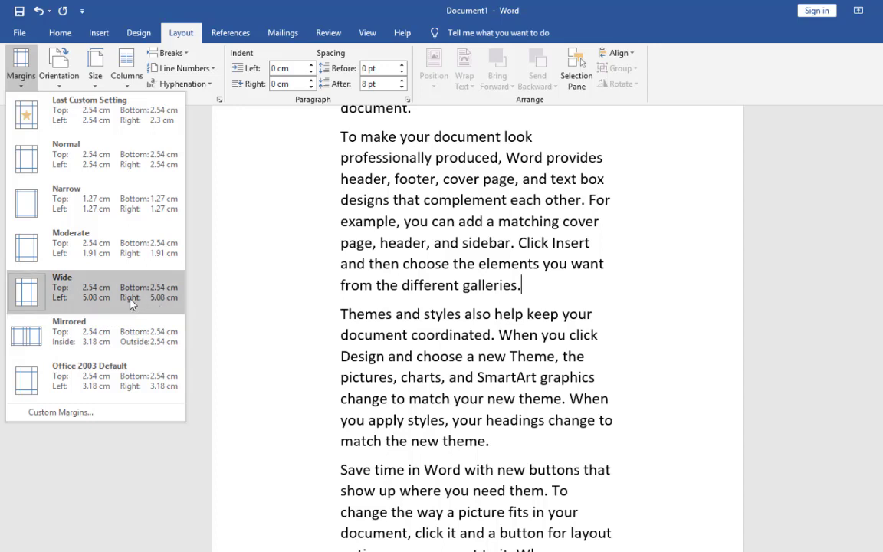
click(125, 337)
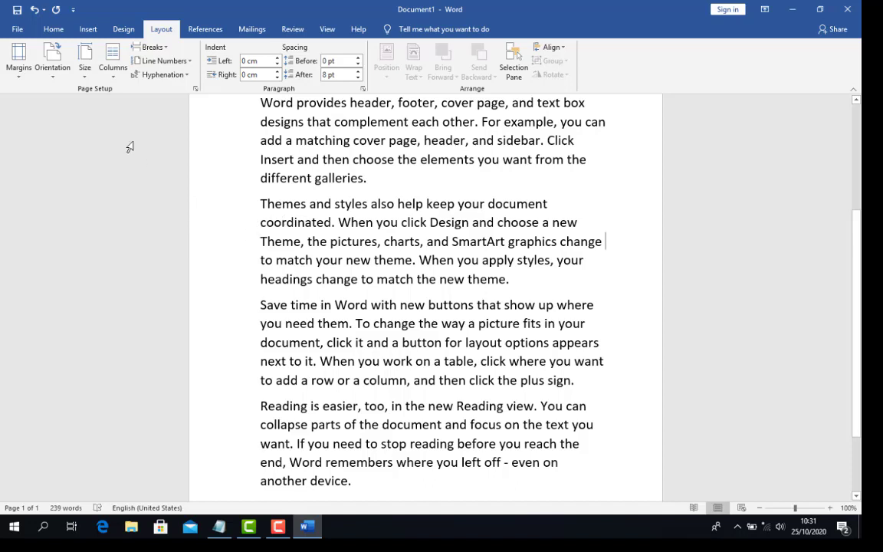
click(19, 61)
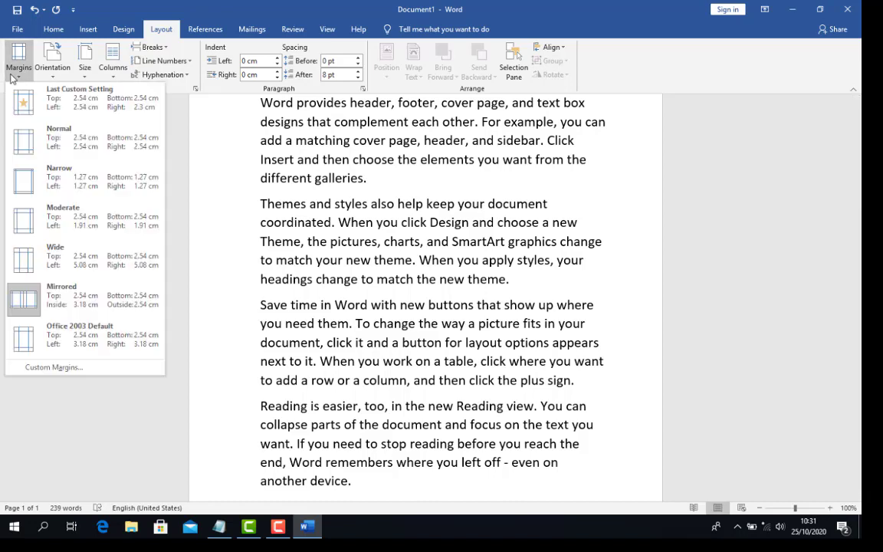
click(67, 335)
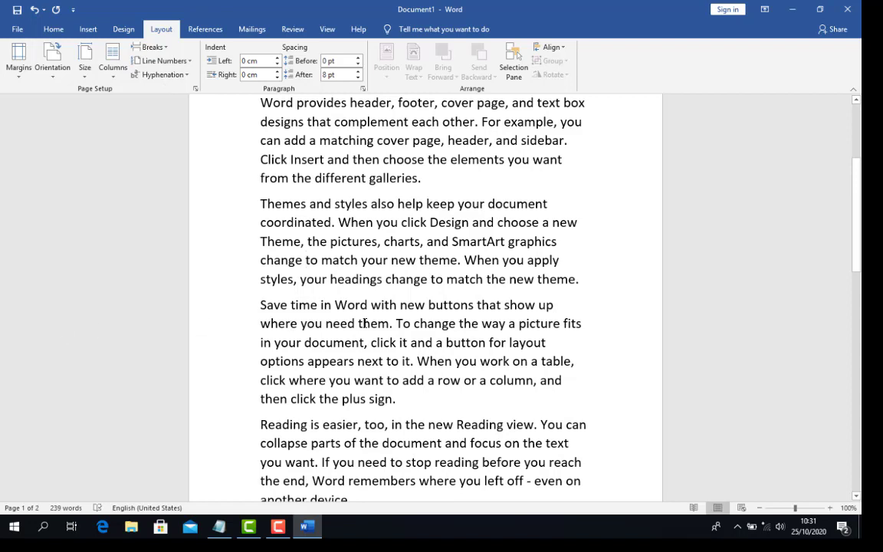
Step: Select the entire document text, apply the Narrow margin preset with 1.27 cm on all sides, and deselect the text
key(ctrl+a)
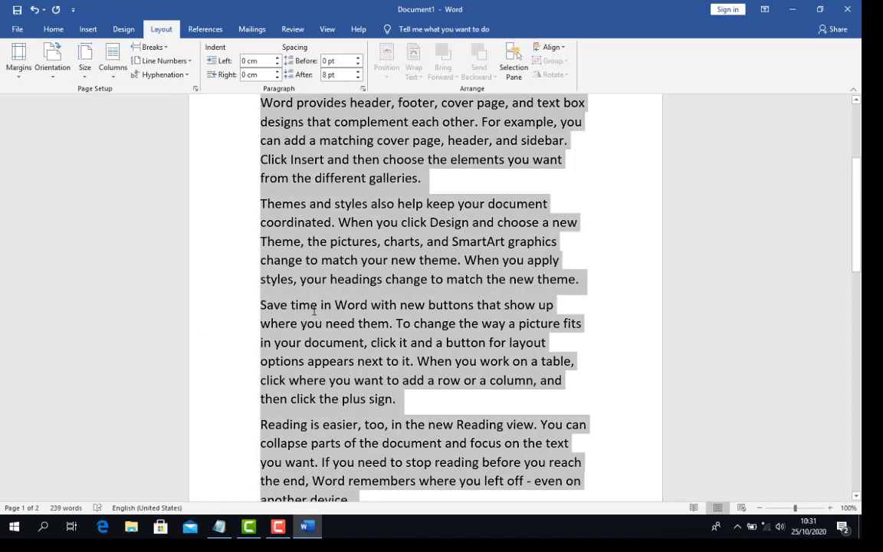
click(17, 62)
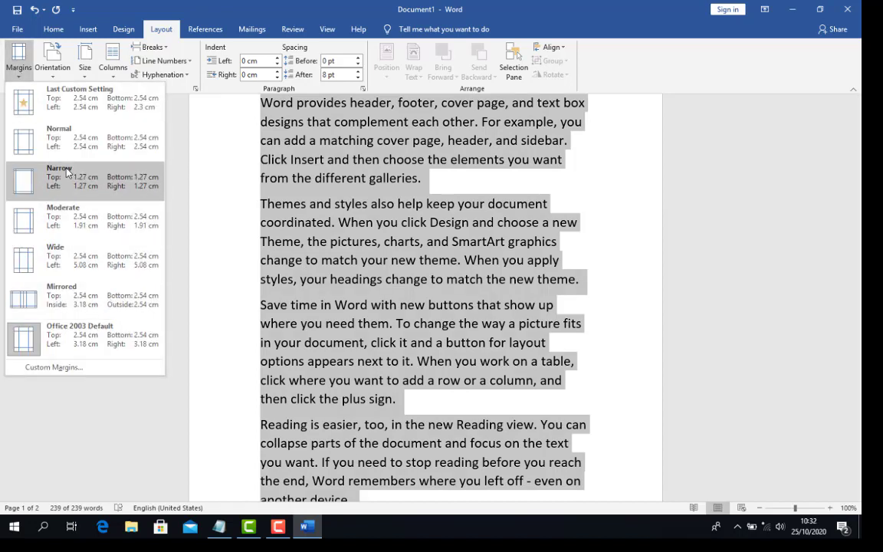
click(66, 173)
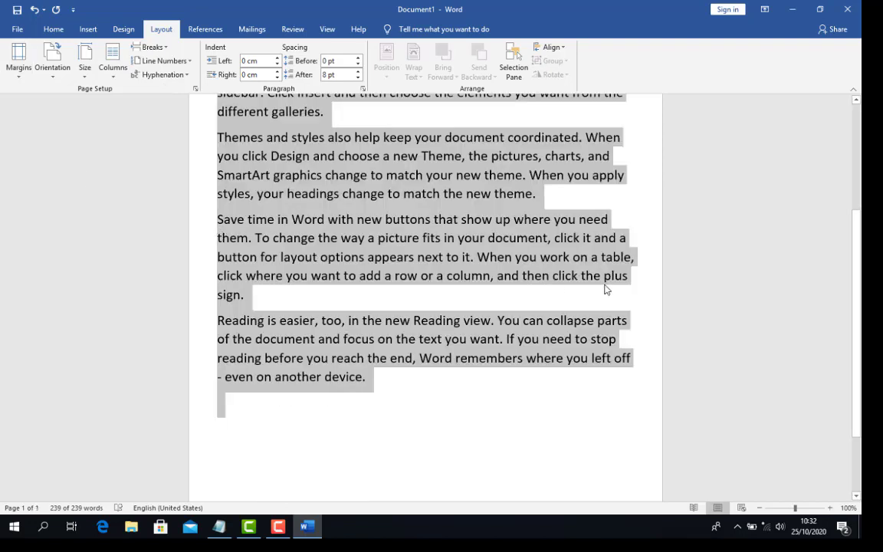
scroll(853, 204, up, 4)
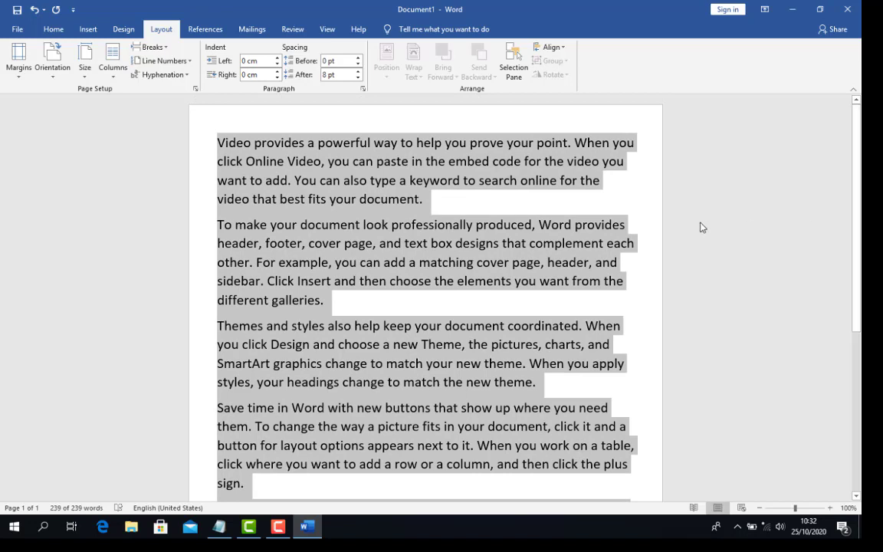
click(441, 125)
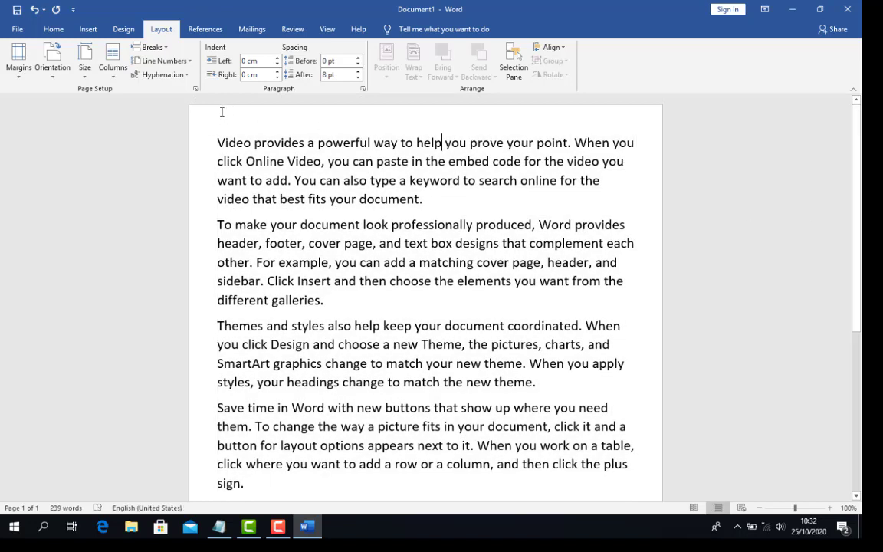
drag(219, 109, 243, 123)
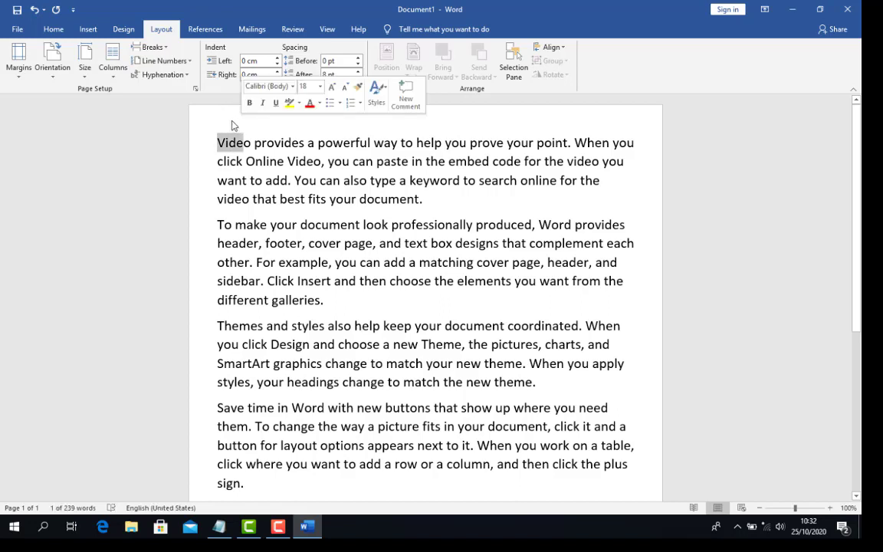
click(230, 125)
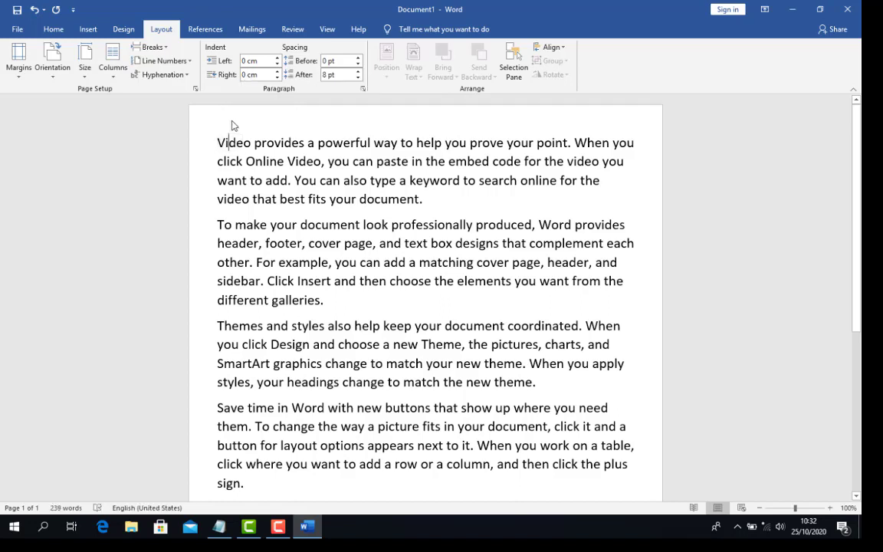
Step: Apply the Normal margin preset with 2.54 cm on all sides and place the cursor at the start of the first paragraph
click(18, 62)
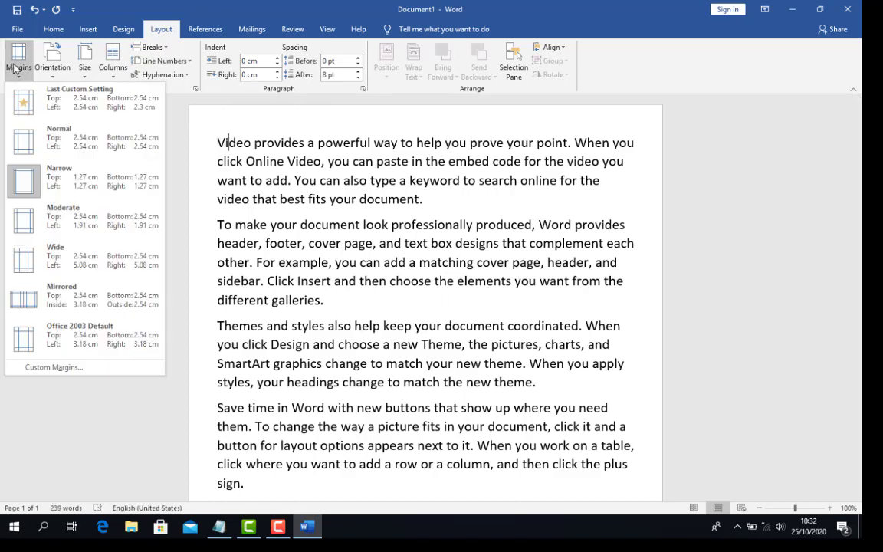
click(58, 134)
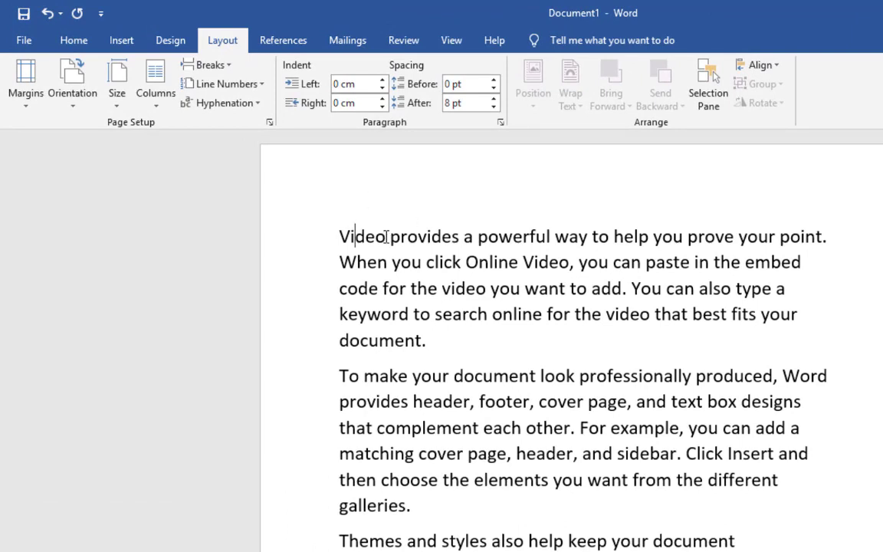
click(335, 222)
click(25, 99)
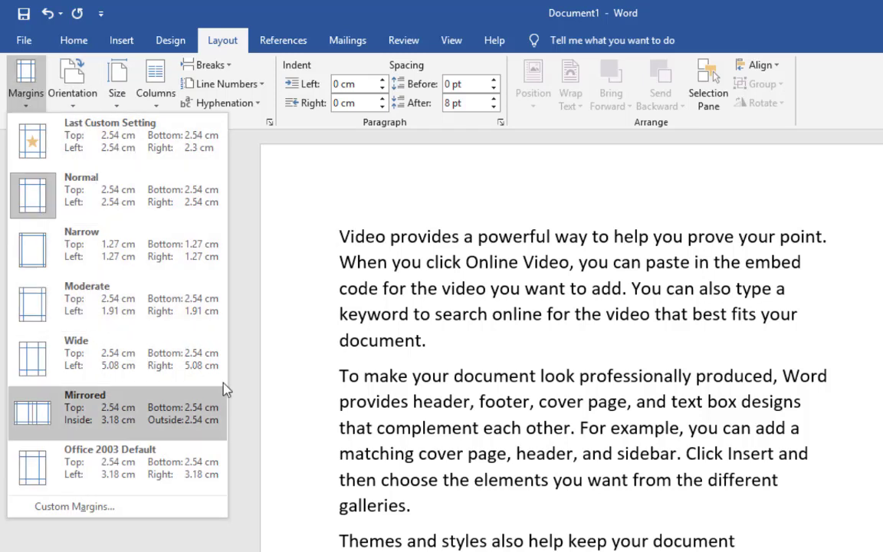
click(280, 412)
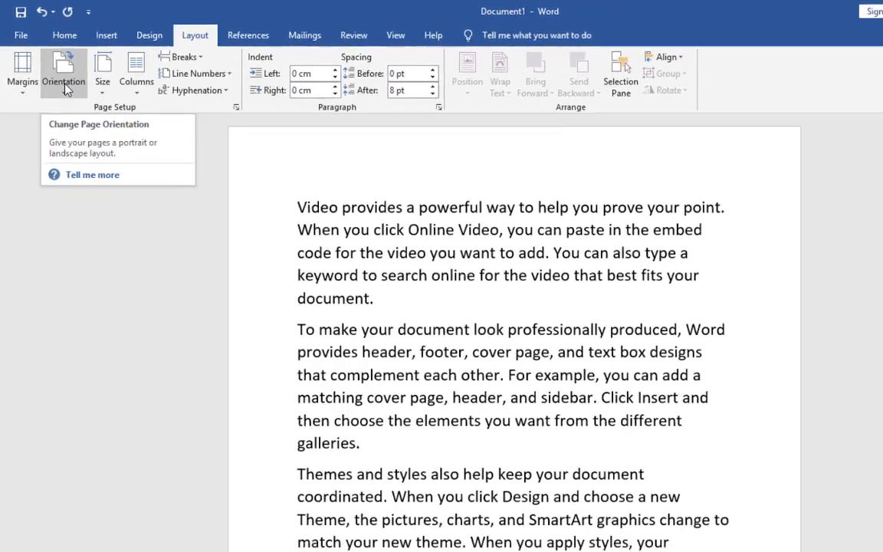
Step: Switch the page orientation to Landscape and back to Portrait twice, ending on Portrait
click(73, 100)
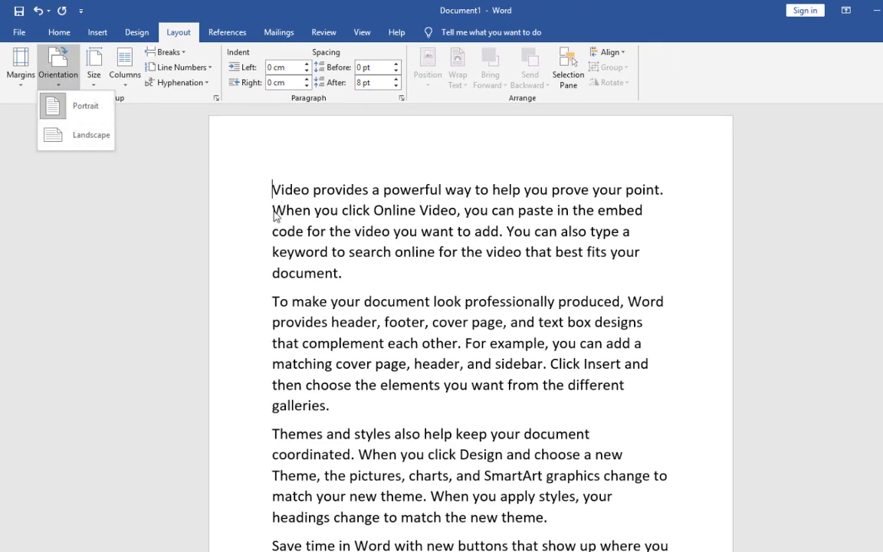
click(96, 143)
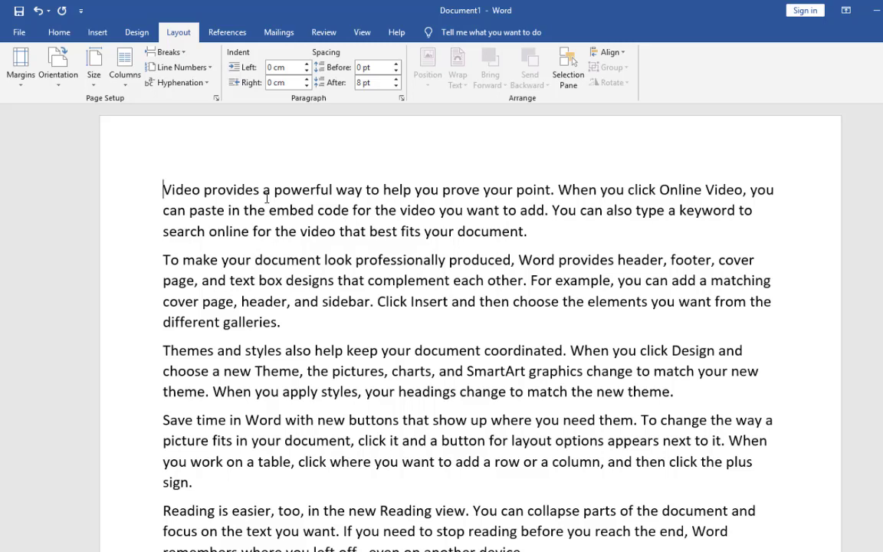
click(55, 86)
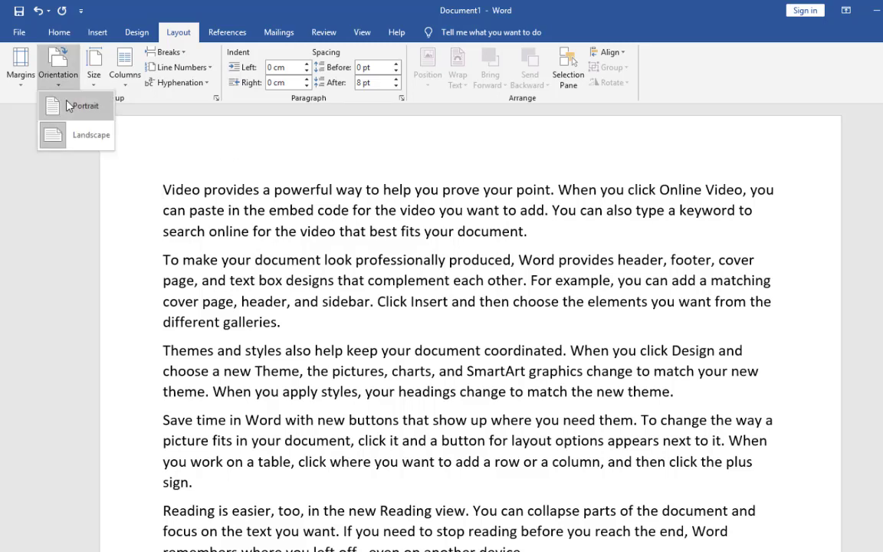
click(68, 106)
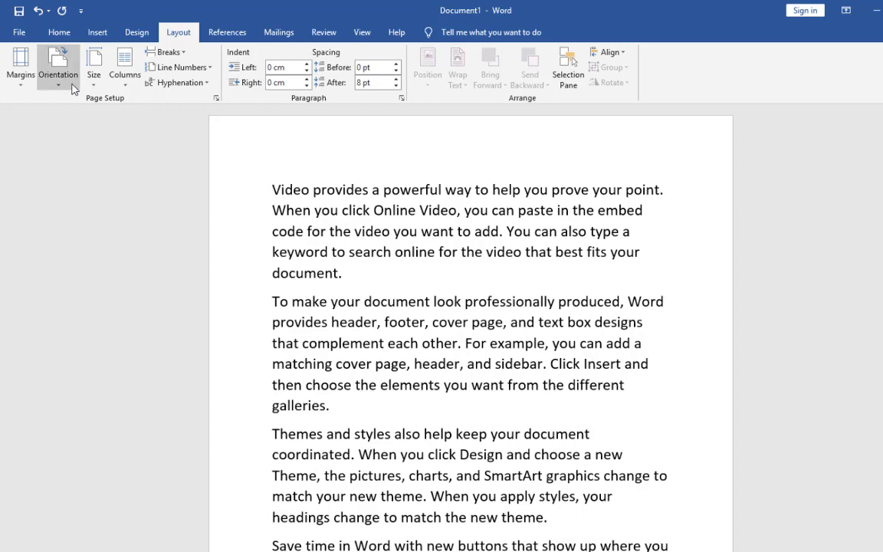
click(63, 74)
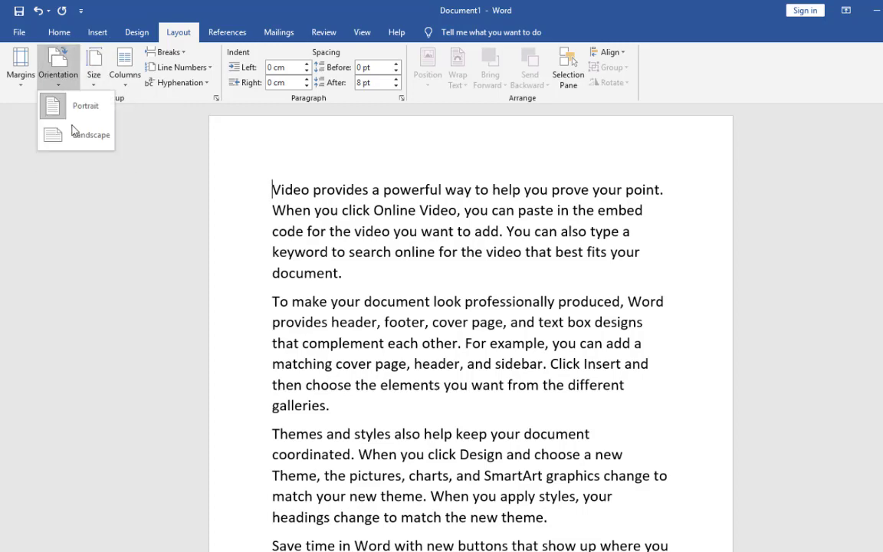
click(61, 138)
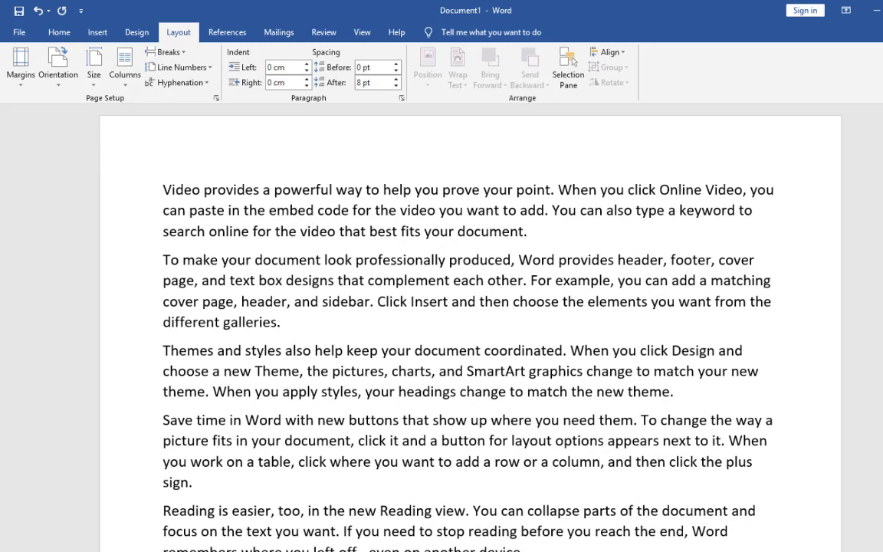
drag(882, 166, 882, 166)
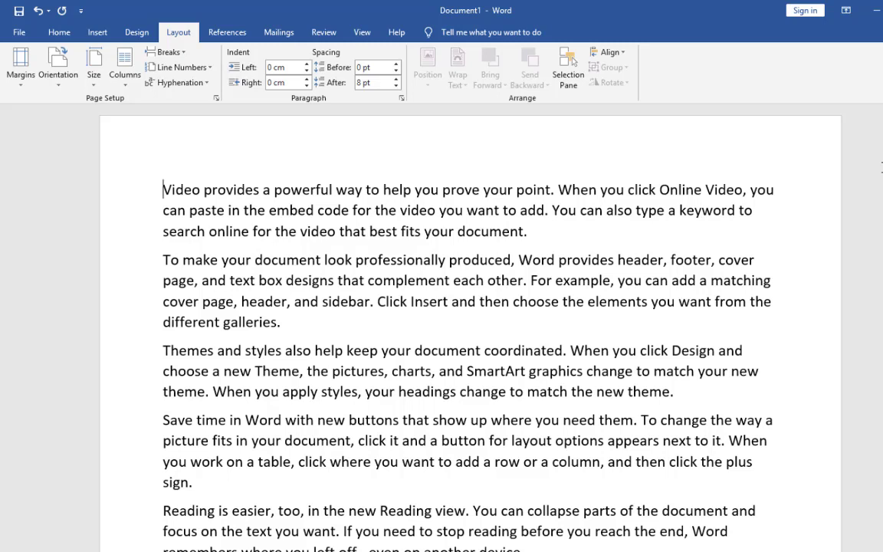
click(60, 80)
click(59, 80)
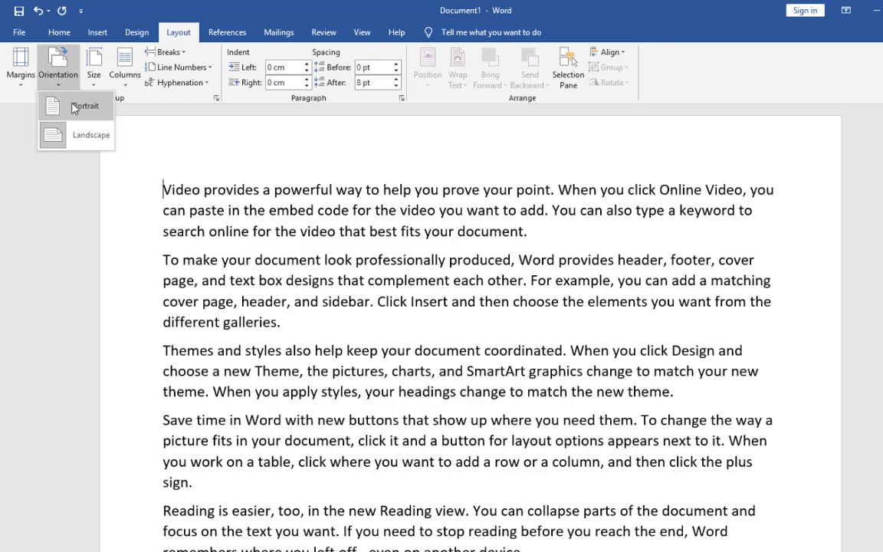
click(72, 107)
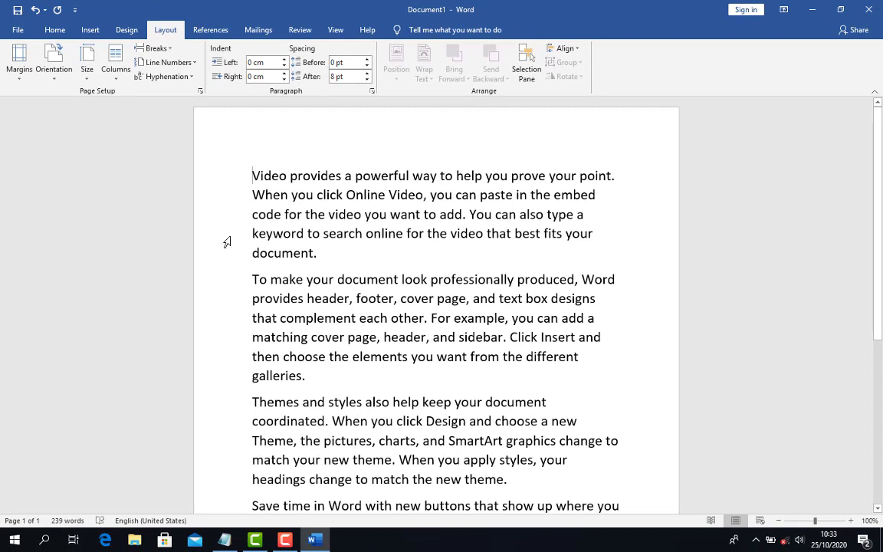
Step: Alternate the paper size between Letter (21.59 x 27.94 cm) and A4 (21 x 29.7 cm) twice, ending on A4
click(85, 69)
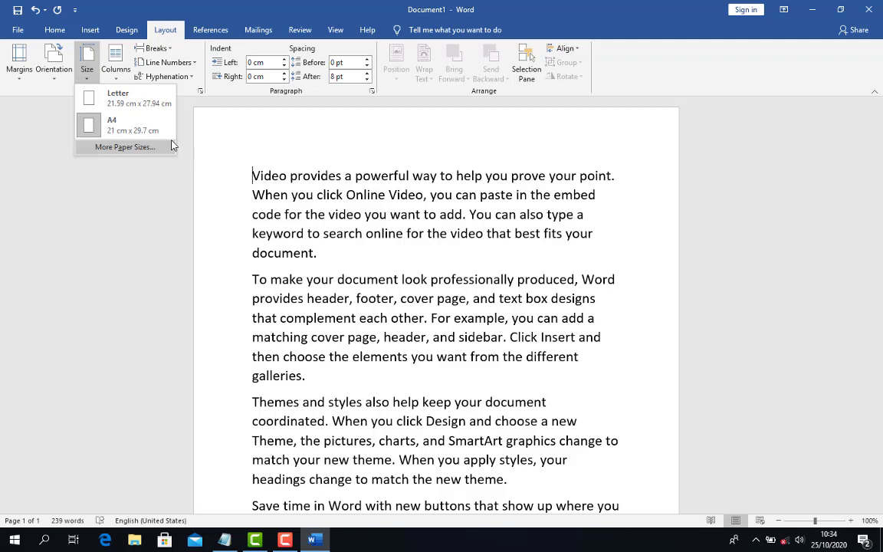
click(130, 109)
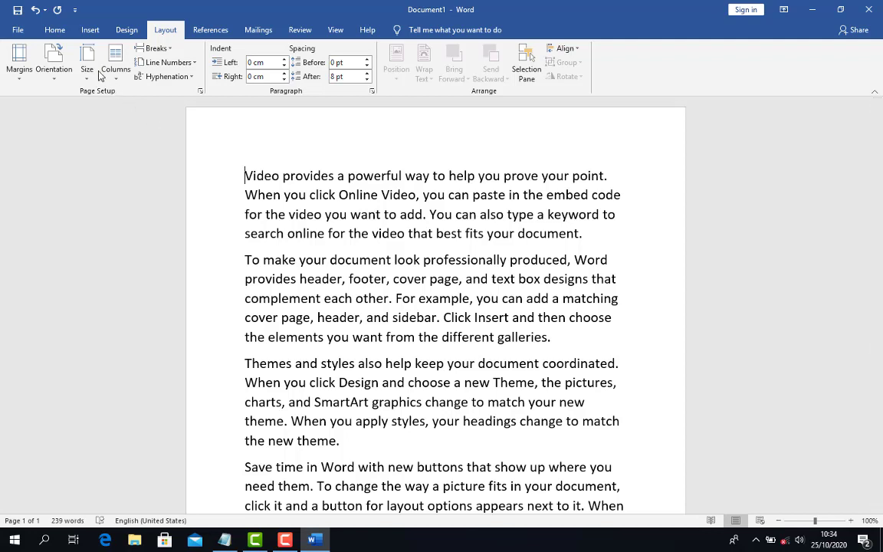
click(87, 67)
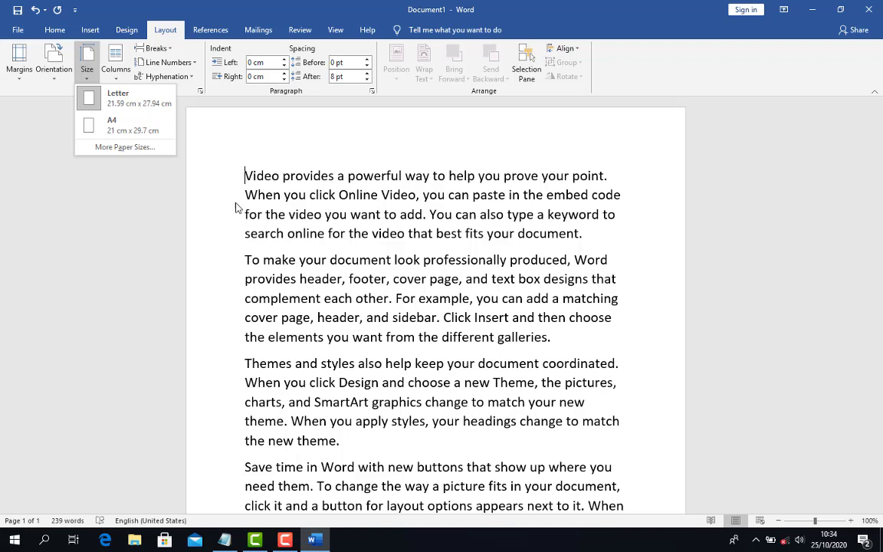
click(130, 136)
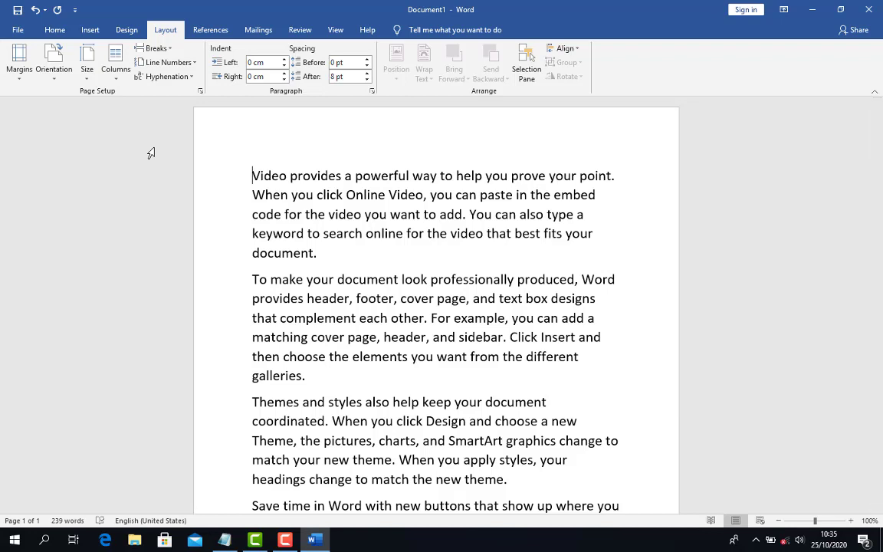
click(82, 66)
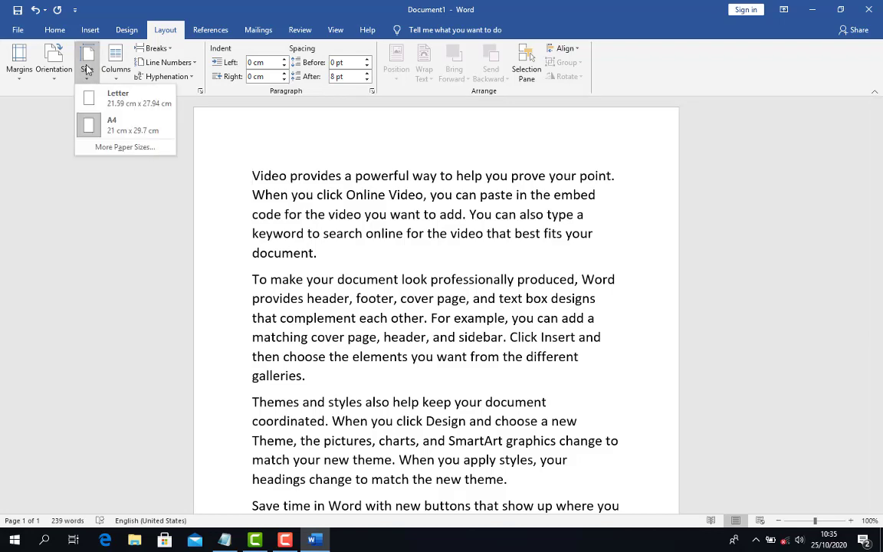
click(112, 103)
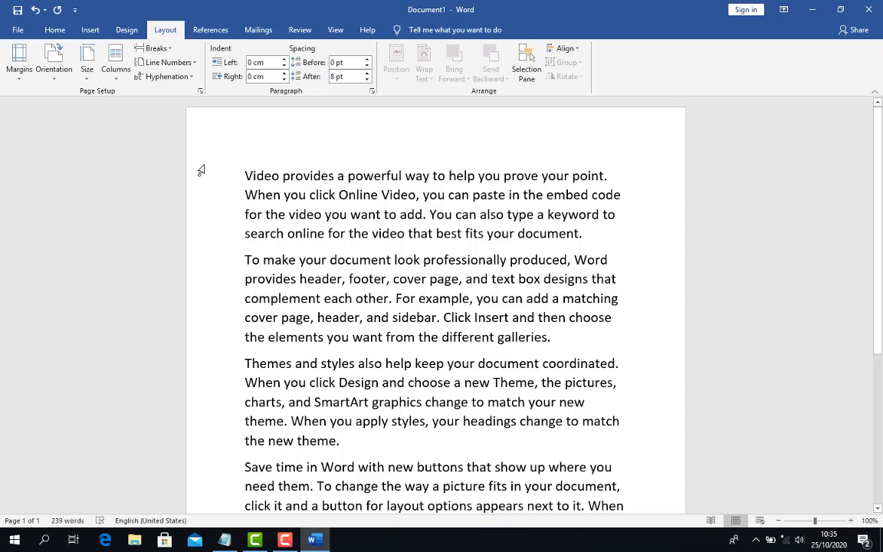
click(91, 77)
click(100, 125)
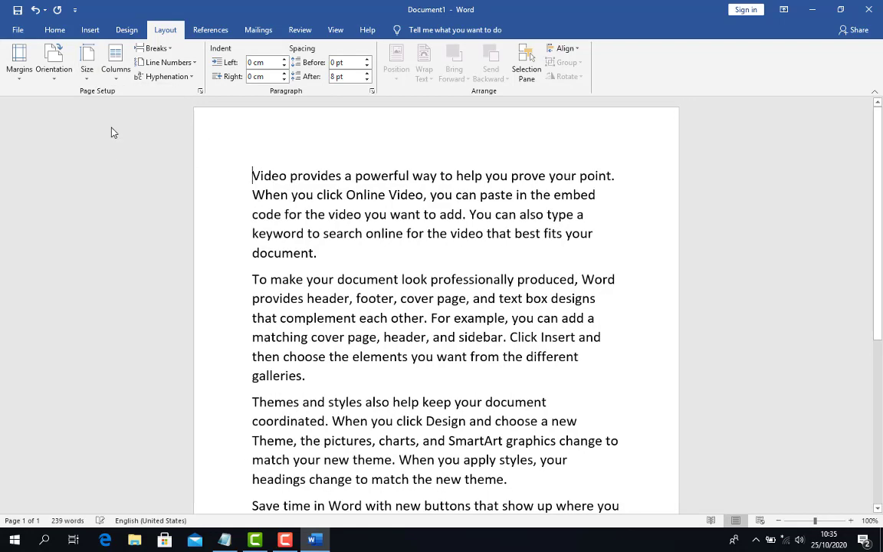
Step: Select the second paragraph, apply the One column layout, replace it with the Two column layout, and deselect the text
click(385, 259)
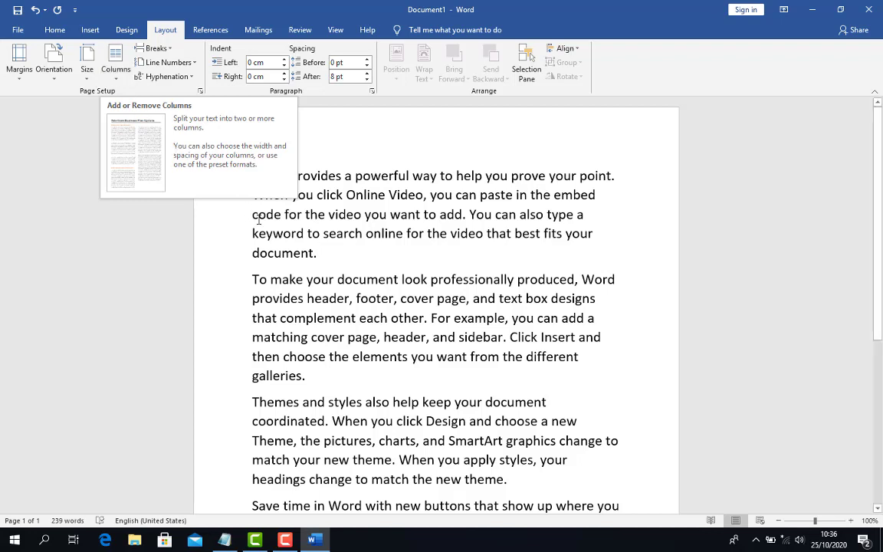
click(247, 276)
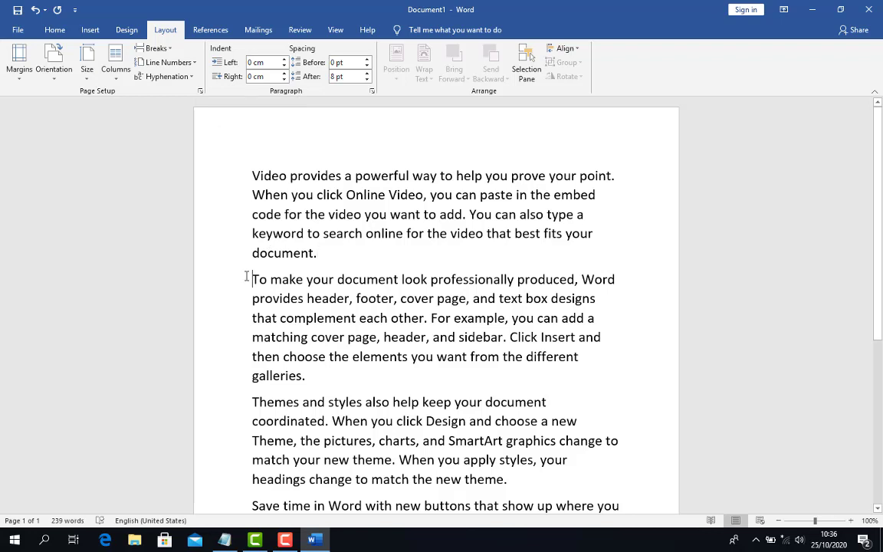
drag(247, 275, 321, 371)
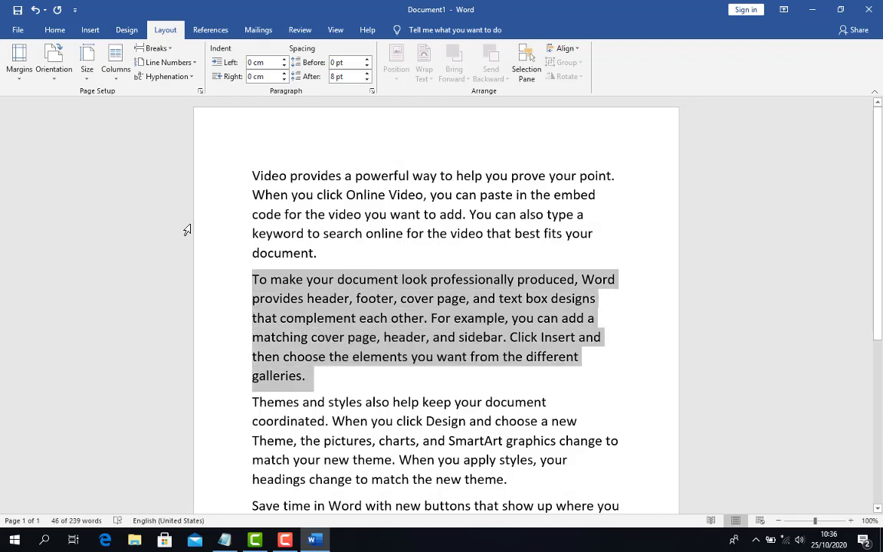
click(117, 71)
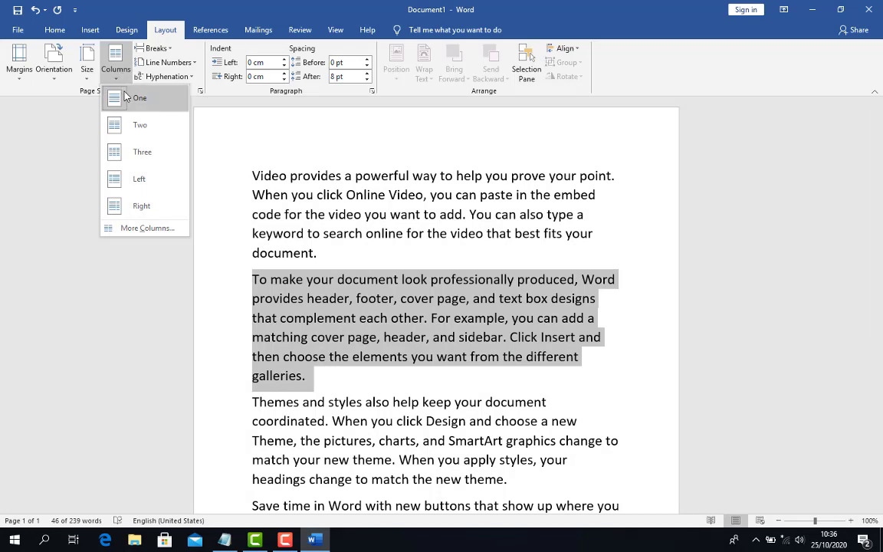
click(121, 104)
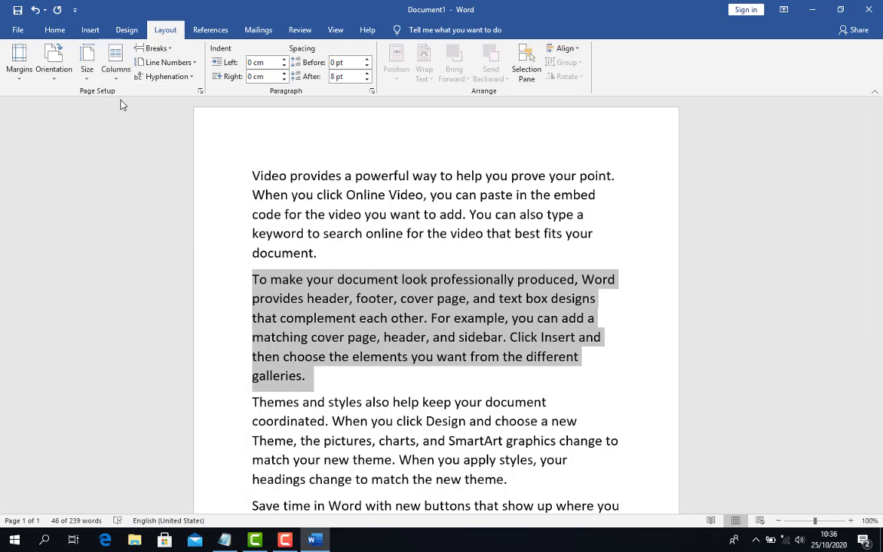
click(114, 73)
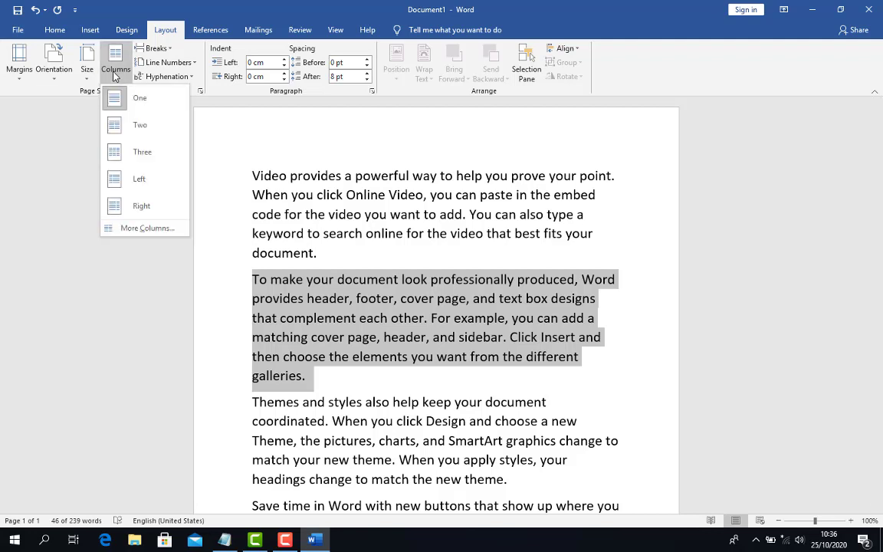
click(115, 125)
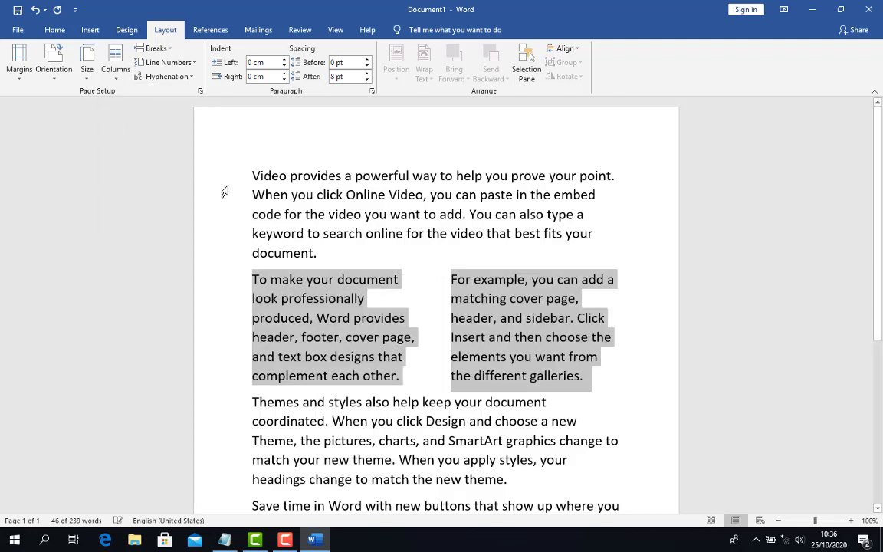
click(437, 338)
click(390, 304)
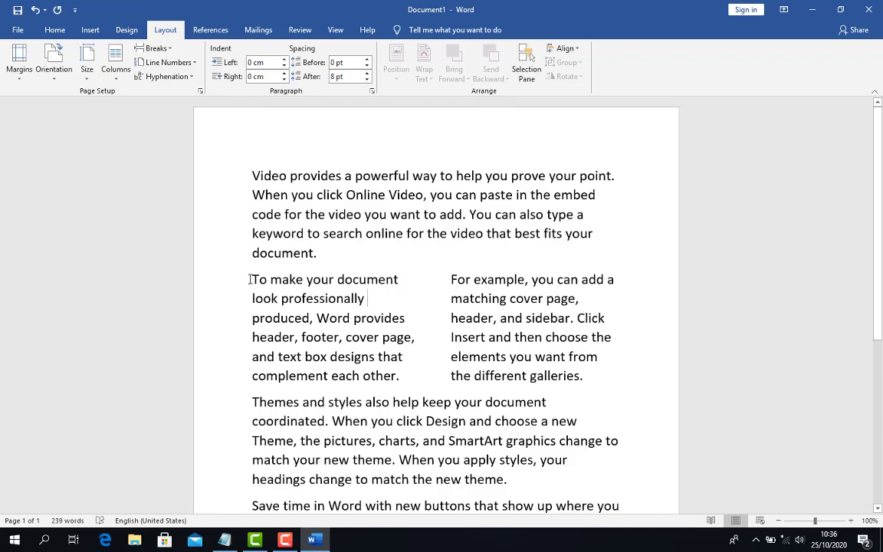
drag(251, 279, 594, 376)
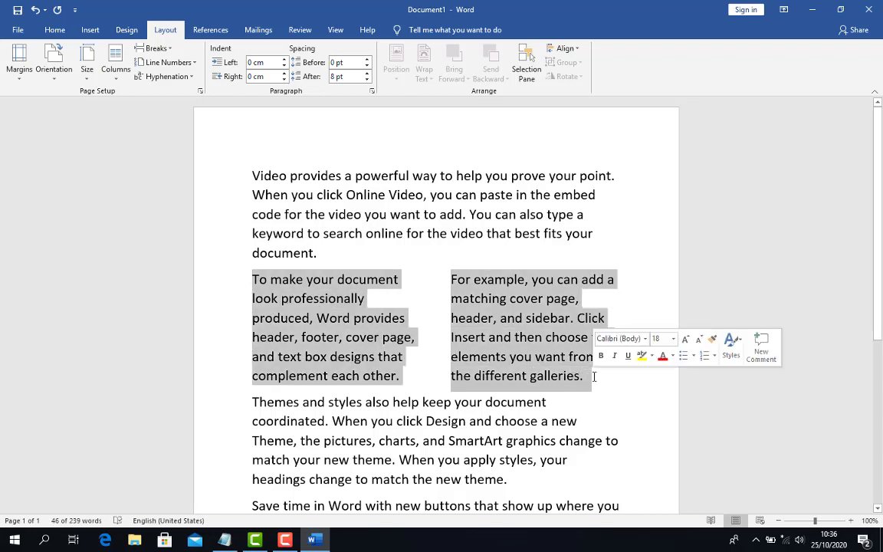
click(405, 318)
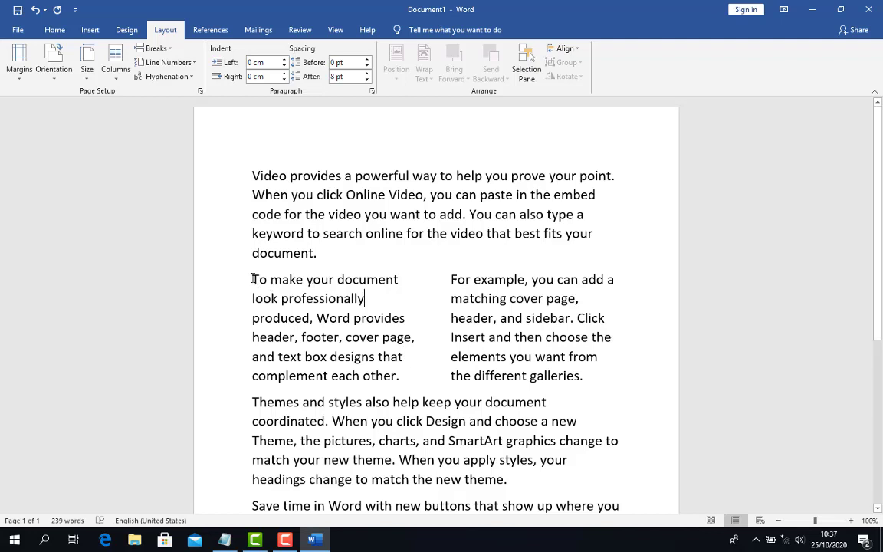
drag(253, 279, 605, 381)
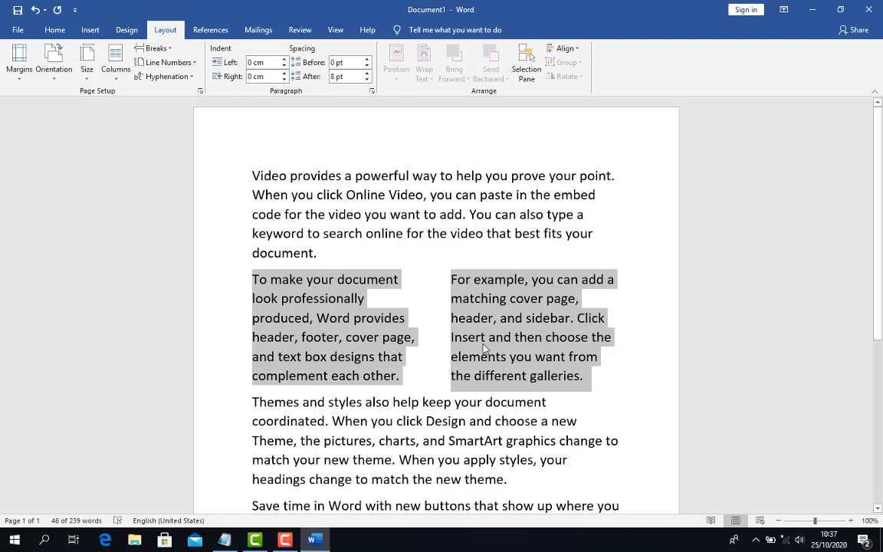
click(410, 357)
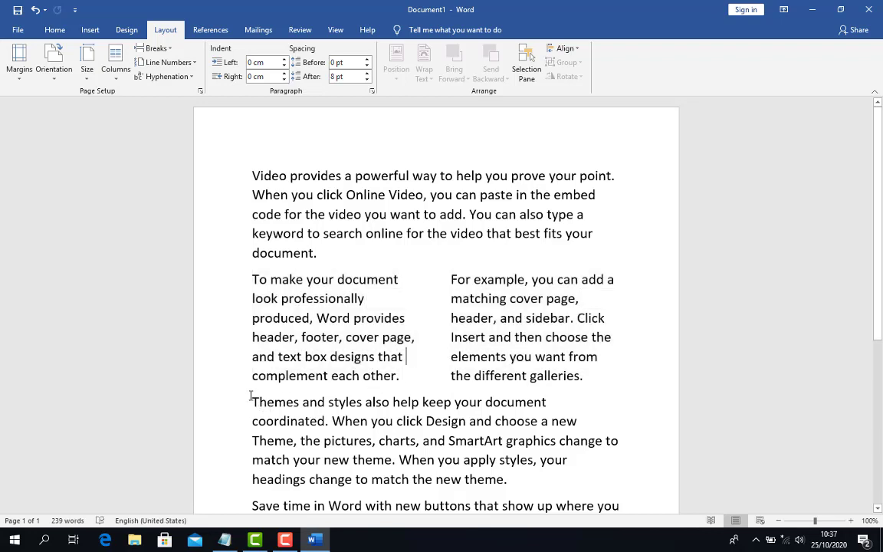
Step: Arrange the third paragraph, starting "Themes and styles", in three columns and leave the text deselected
drag(251, 397, 274, 411)
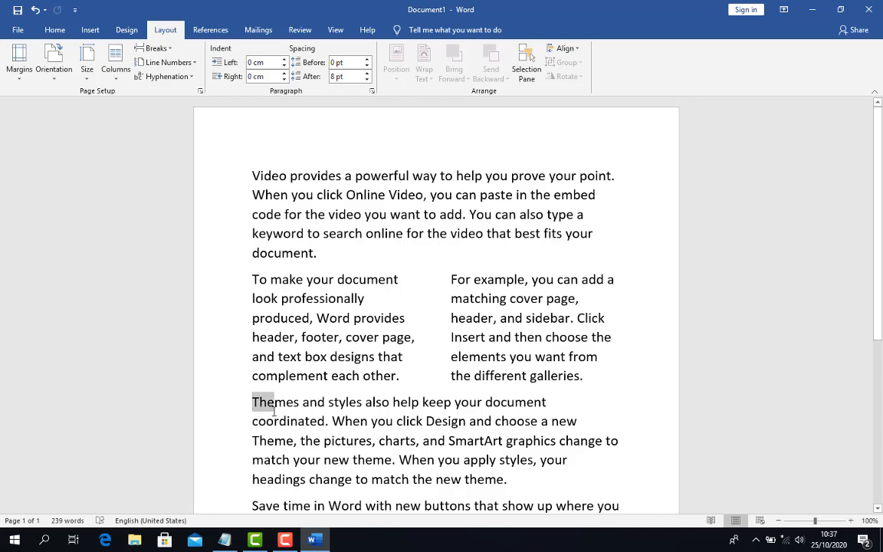
drag(274, 412, 534, 475)
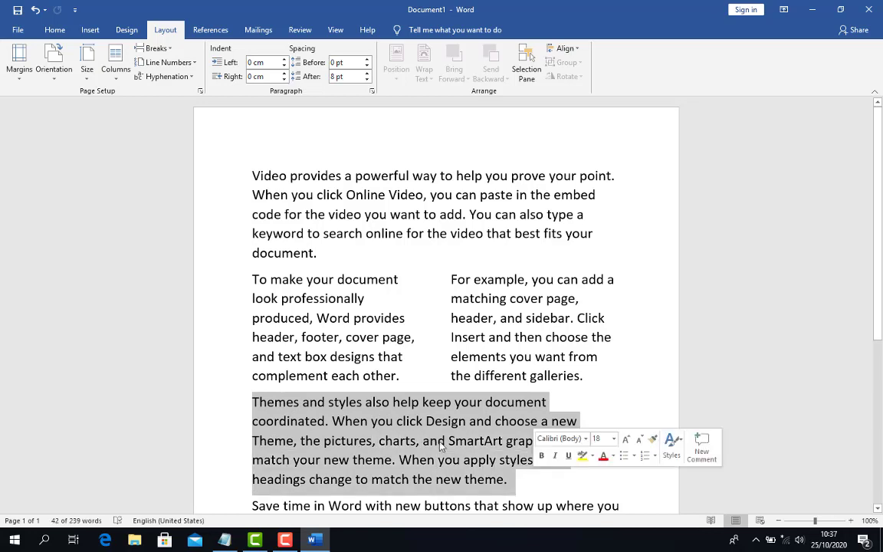
click(115, 60)
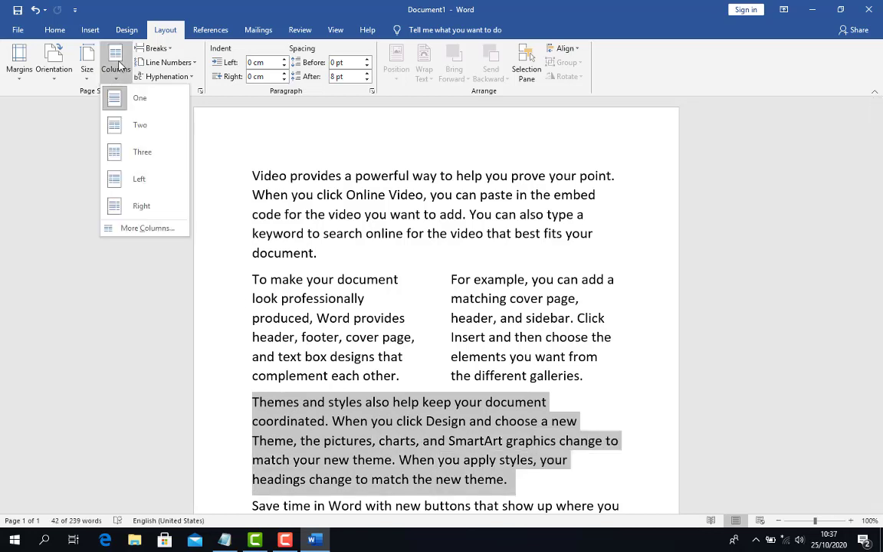
click(142, 151)
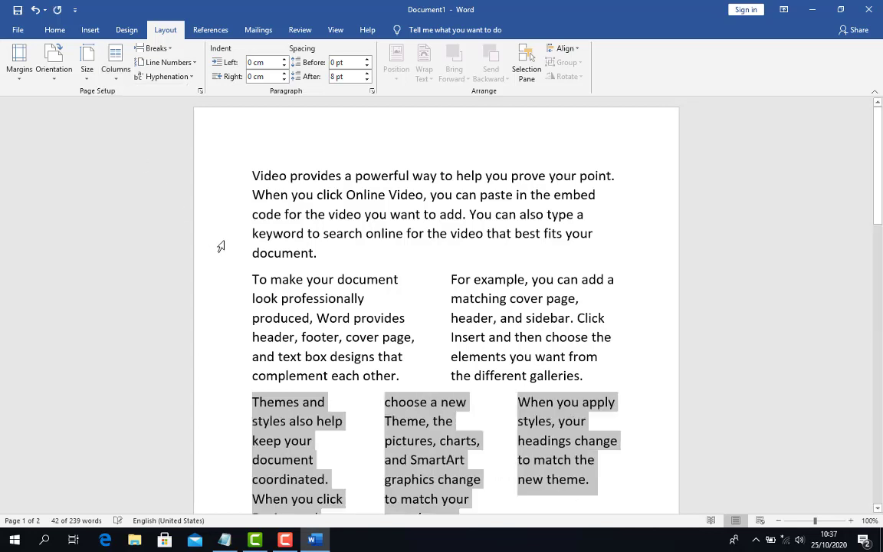
click(350, 410)
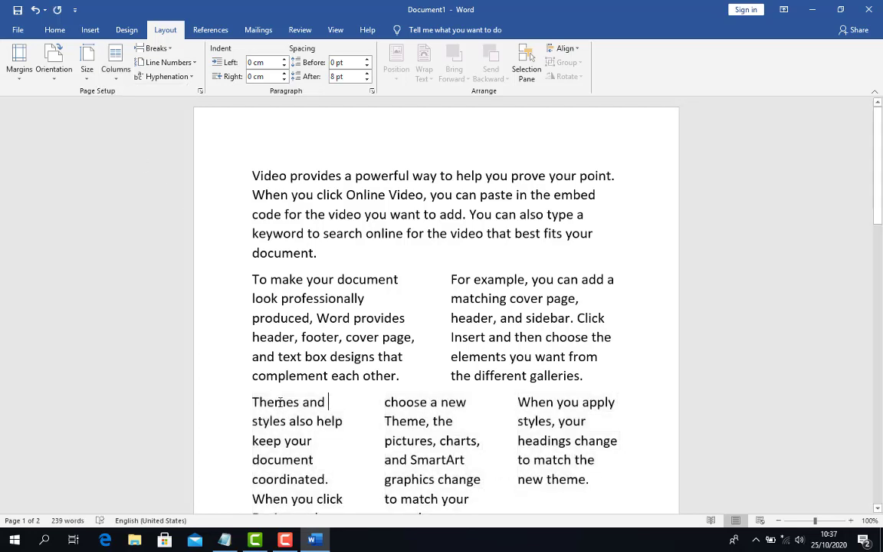
drag(250, 399, 605, 491)
click(546, 495)
click(349, 409)
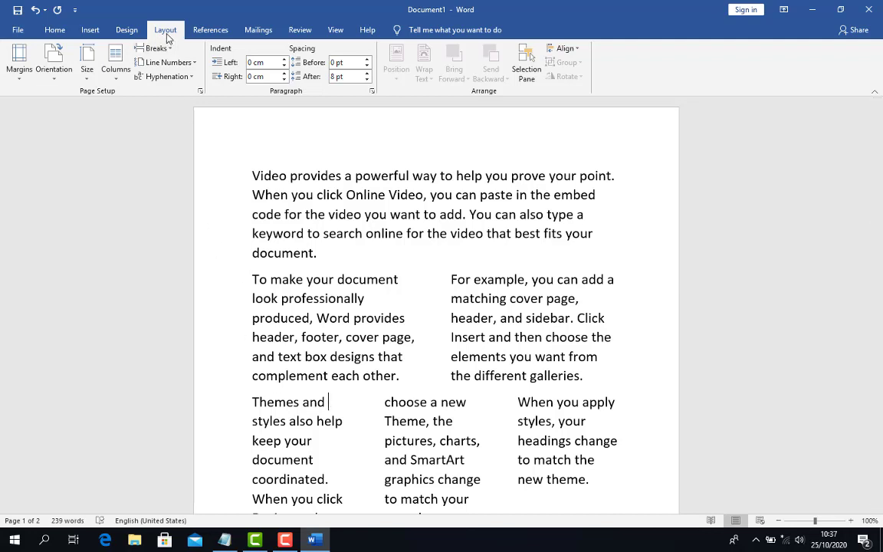
click(111, 69)
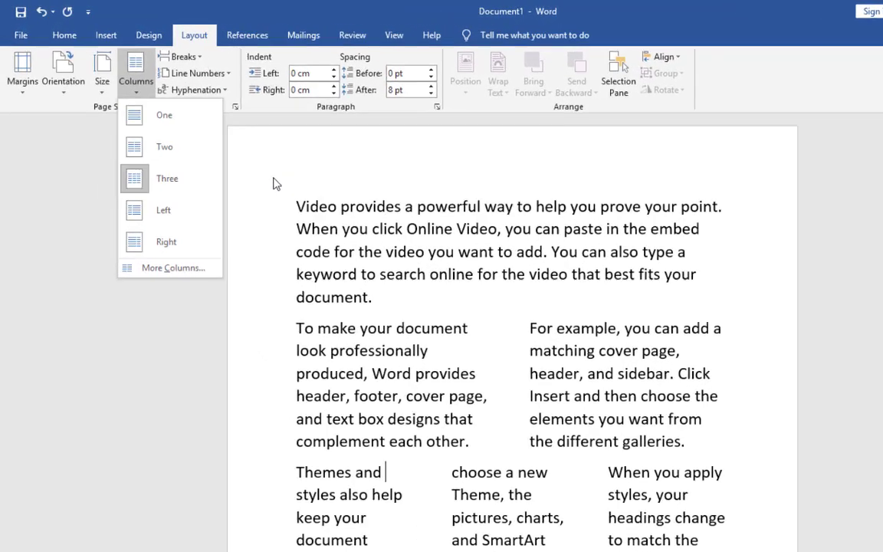
click(263, 174)
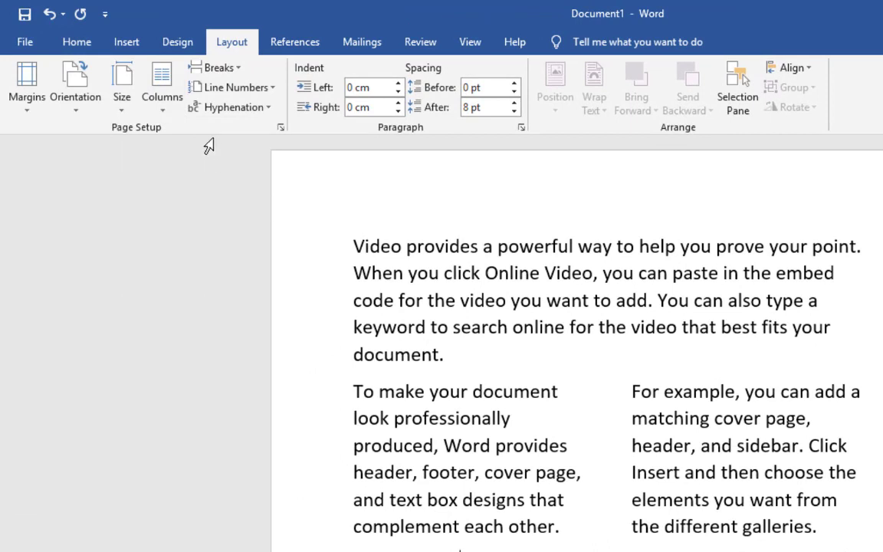
click(77, 43)
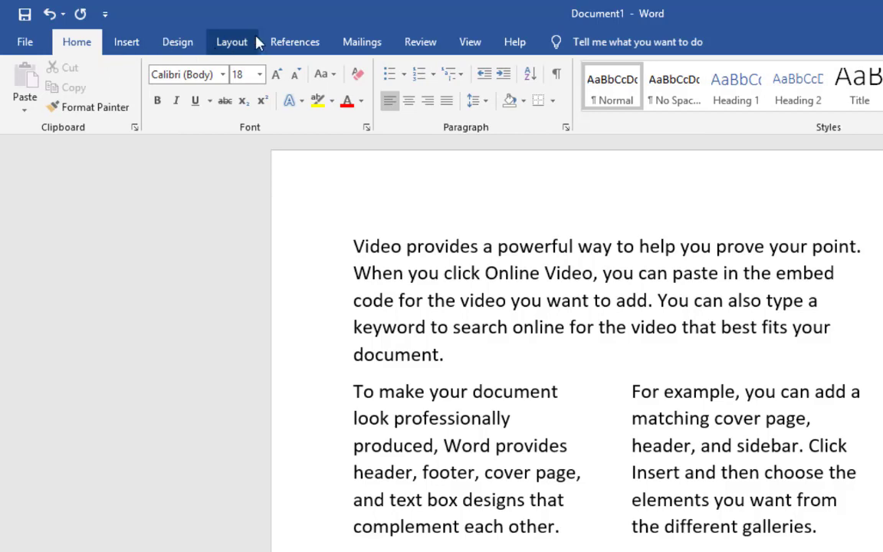
click(233, 42)
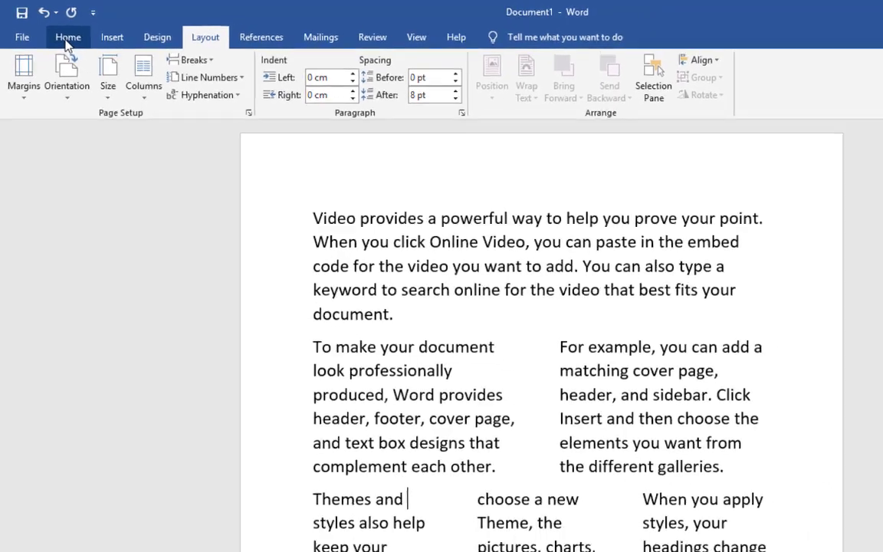
click(77, 45)
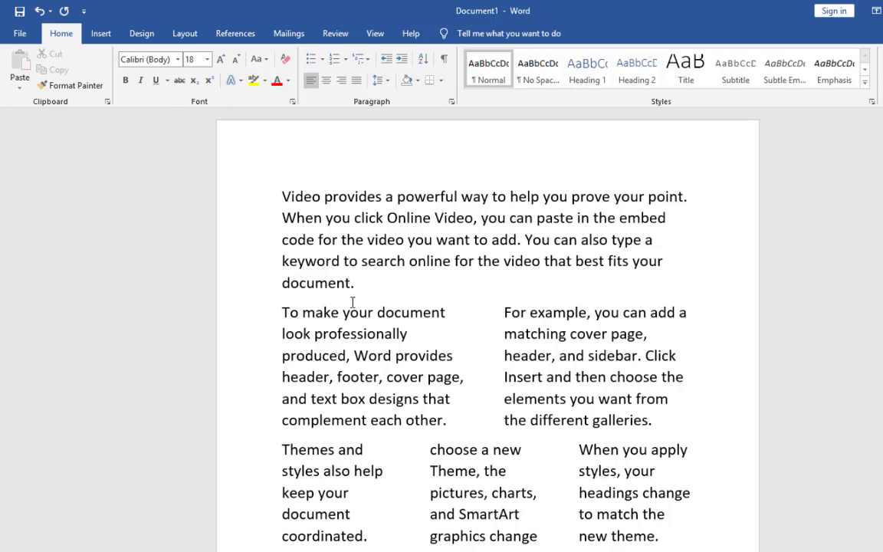
click(183, 37)
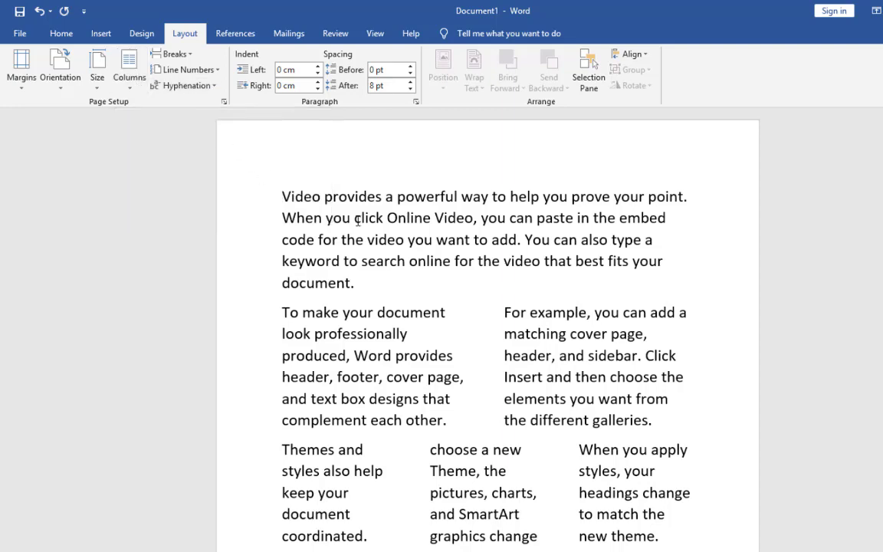
Step: Insert a page break at the end of the first paragraph, after "document."
click(508, 276)
scroll(488, 330, down, 5)
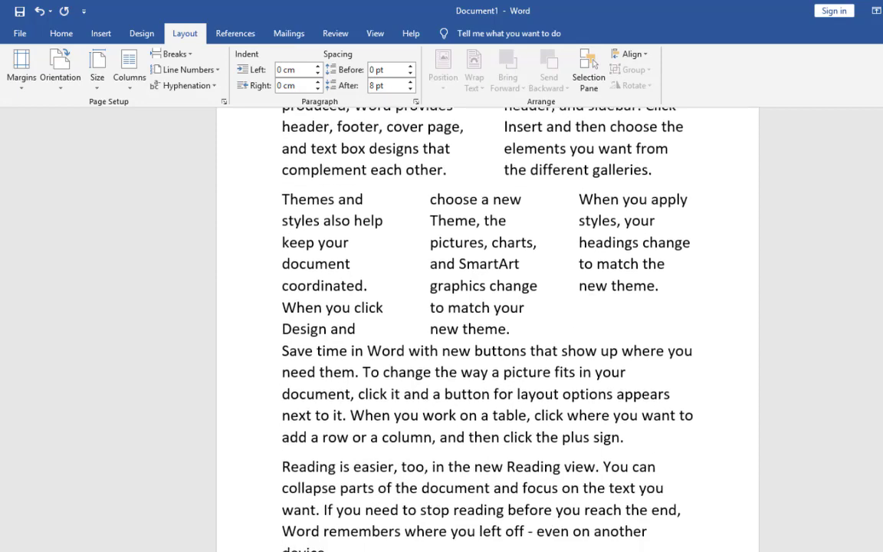
scroll(487, 329, down, 1)
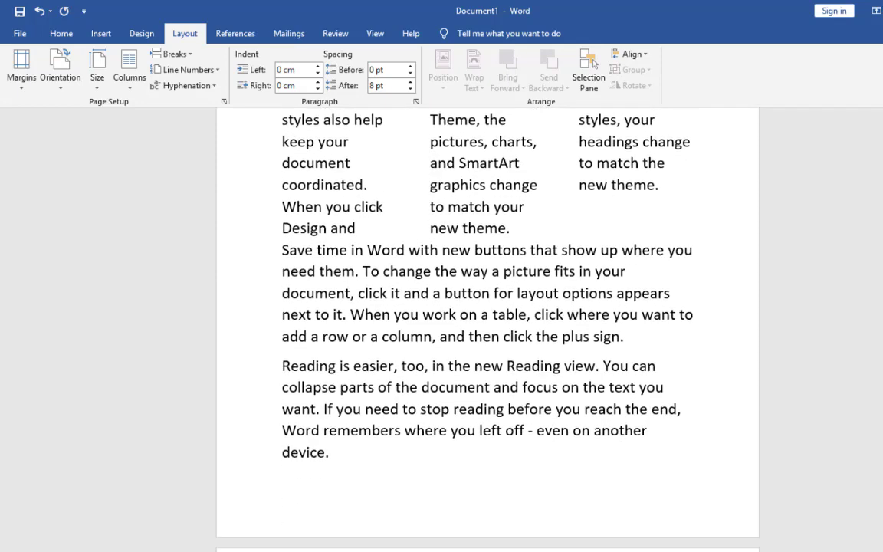
scroll(488, 329, up, 2)
scroll(790, 192, up, 1)
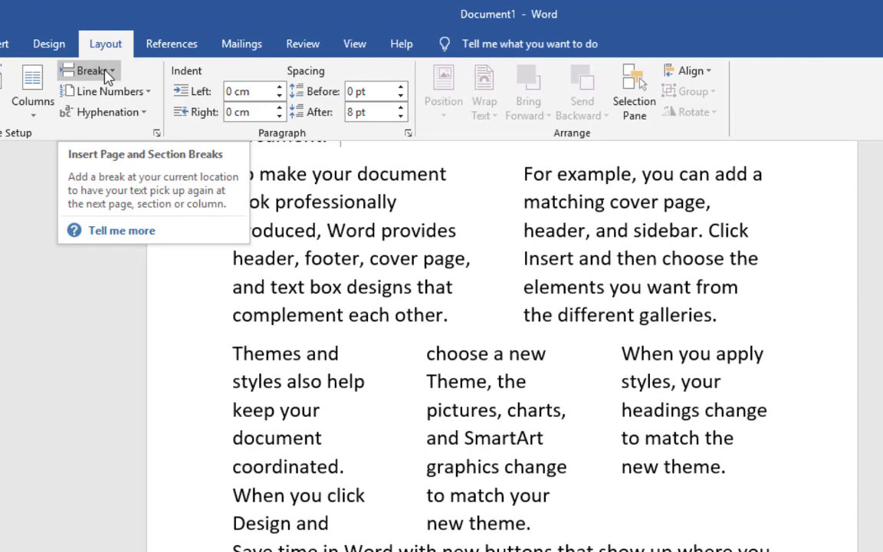
click(107, 78)
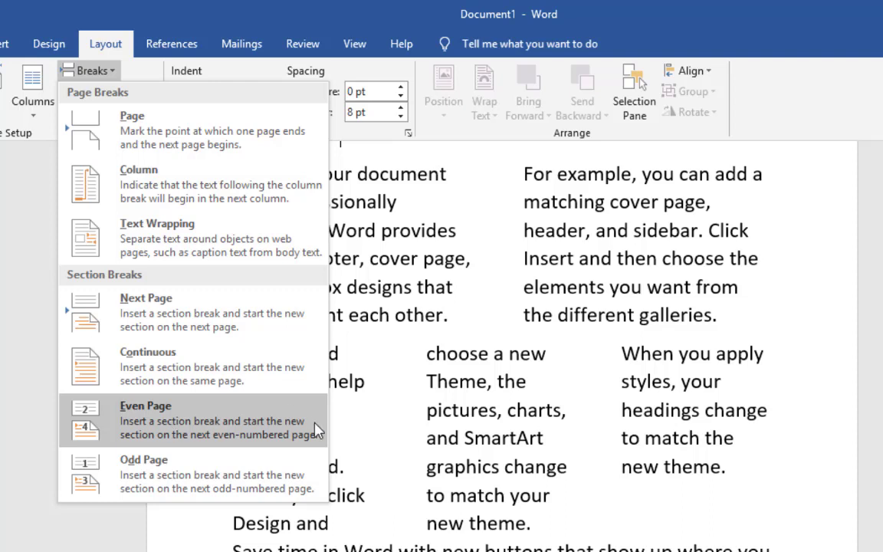
click(387, 421)
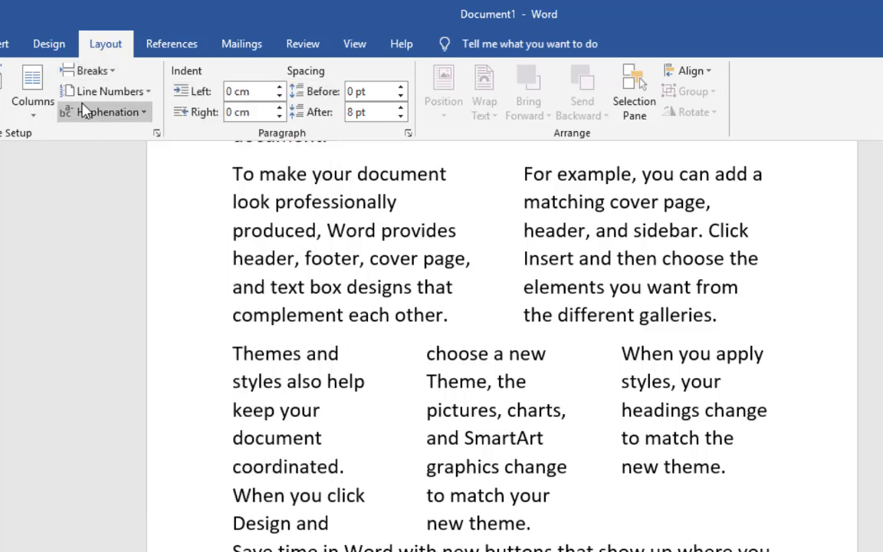
click(88, 75)
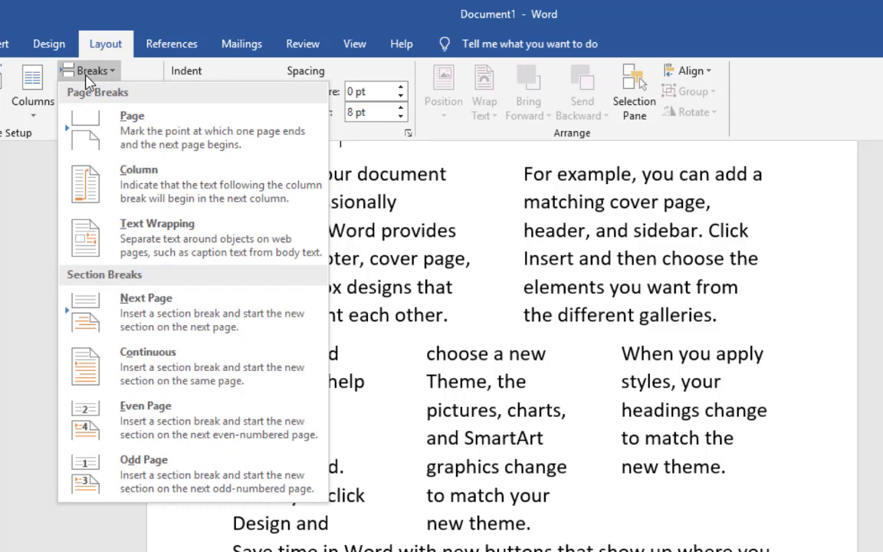
click(145, 129)
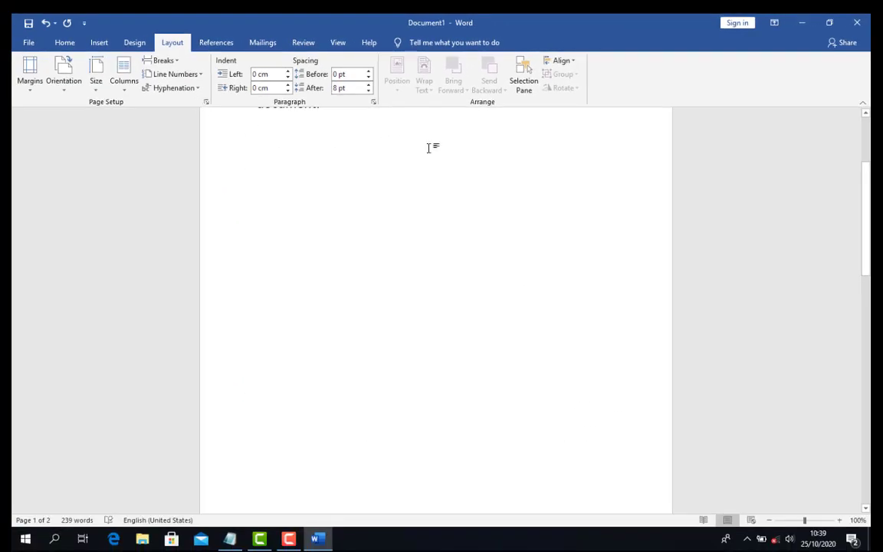
Step: Insert a column break ahead of the two-column paragraph starting "To make your document"
drag(864, 252, 861, 350)
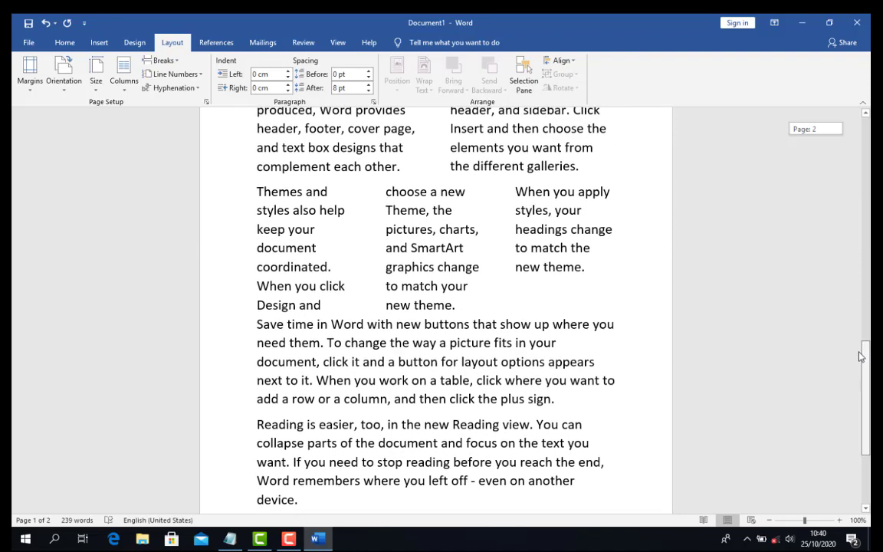
click(164, 61)
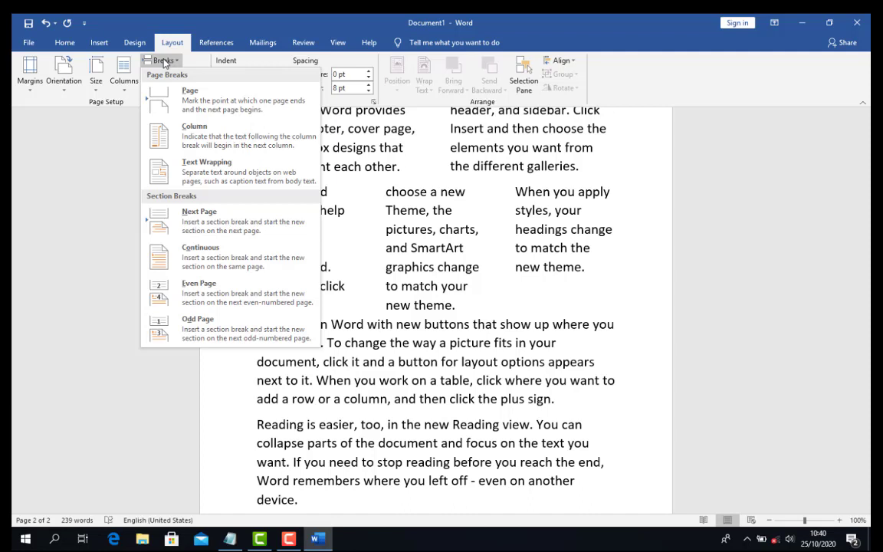
click(205, 143)
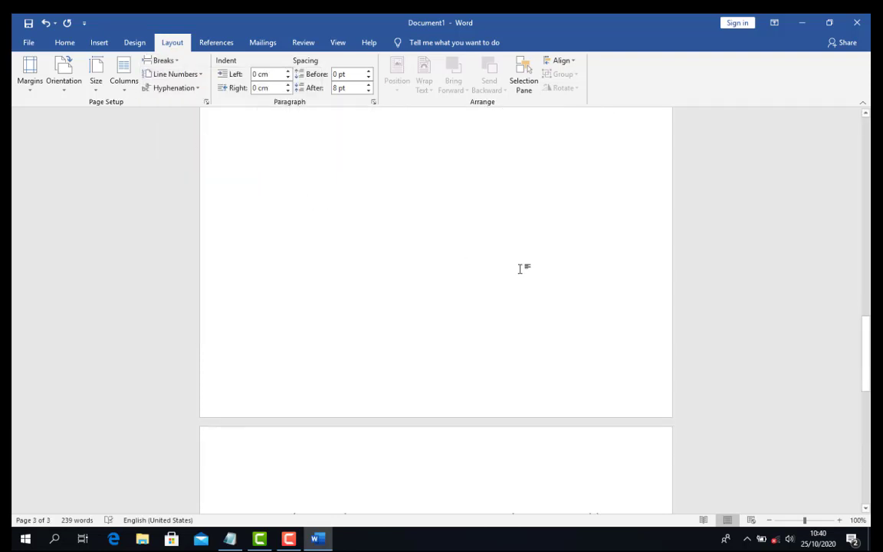
Step: Insert an Odd Page section break ahead of the two-column paragraph
drag(869, 359, 828, 306)
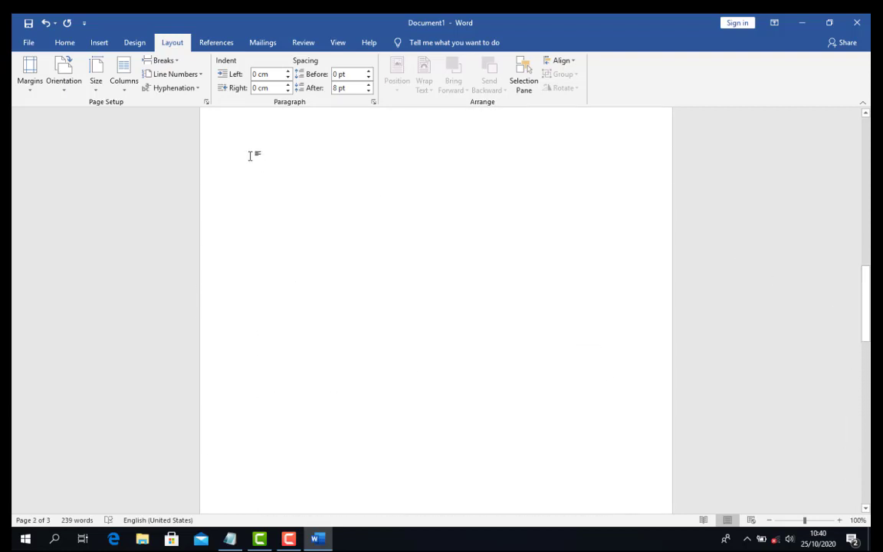
click(167, 62)
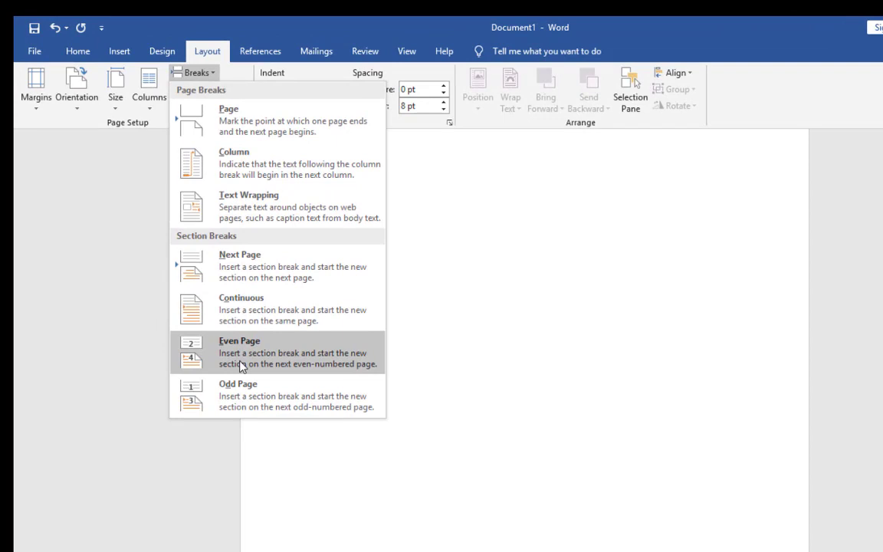
click(286, 402)
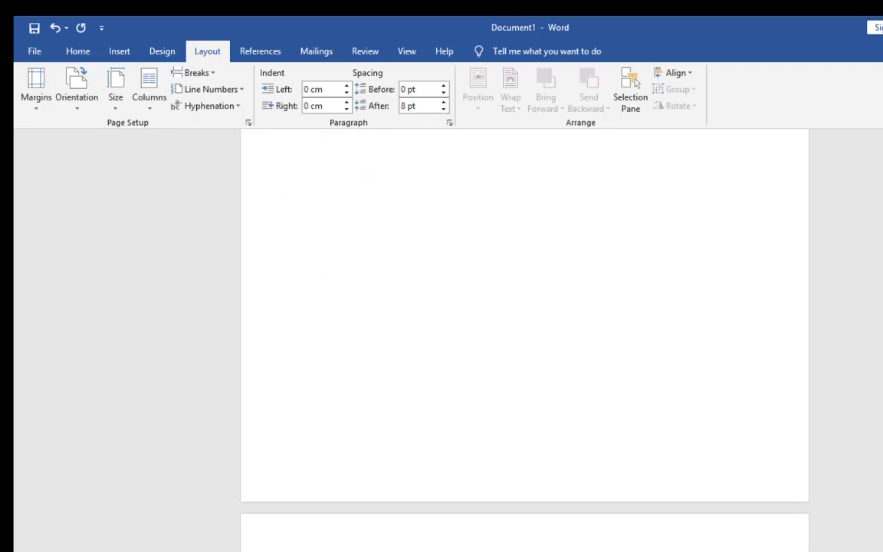
scroll(525, 341, up, 1)
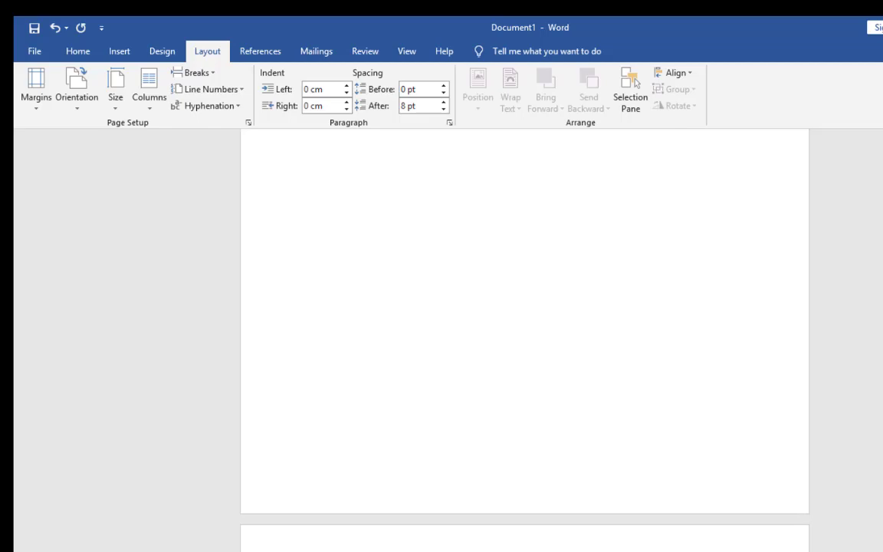
Step: Insert an Even Page section break ahead of the two-column paragraph
drag(878, 384, 876, 292)
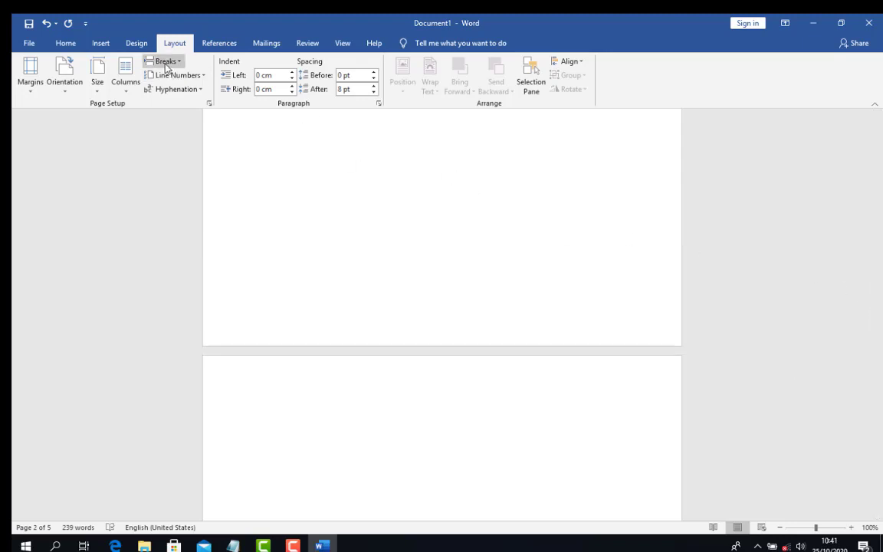
click(159, 61)
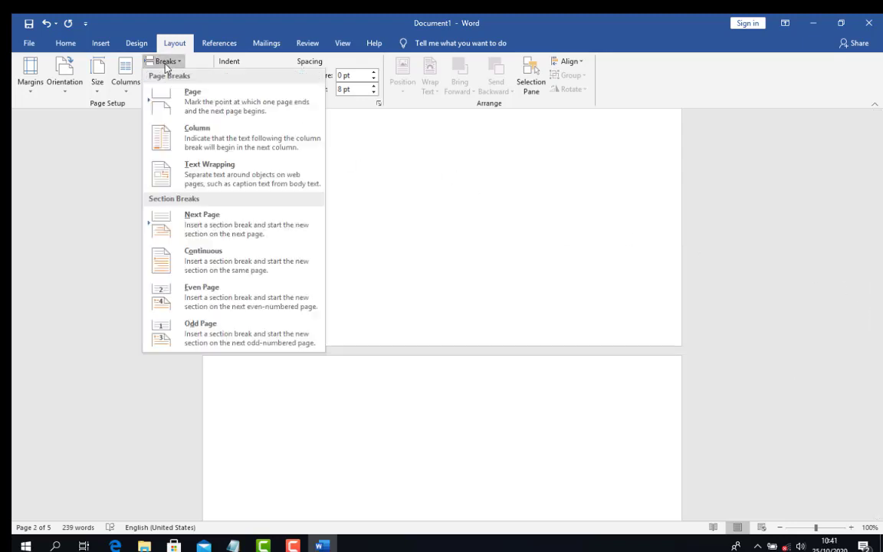
click(204, 301)
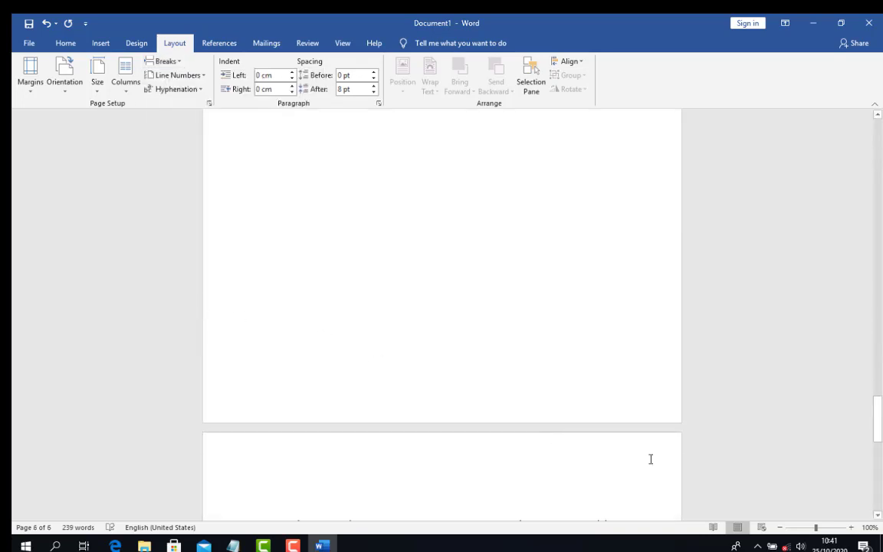
Step: Insert another Even Page section break ahead of the two-column paragraph starting "To make your document"
drag(880, 424, 879, 433)
drag(879, 435, 859, 121)
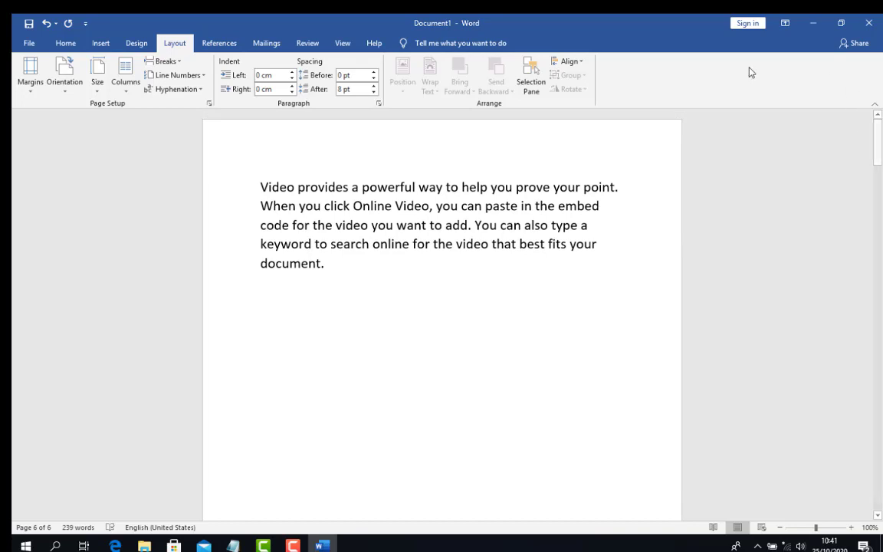
click(160, 63)
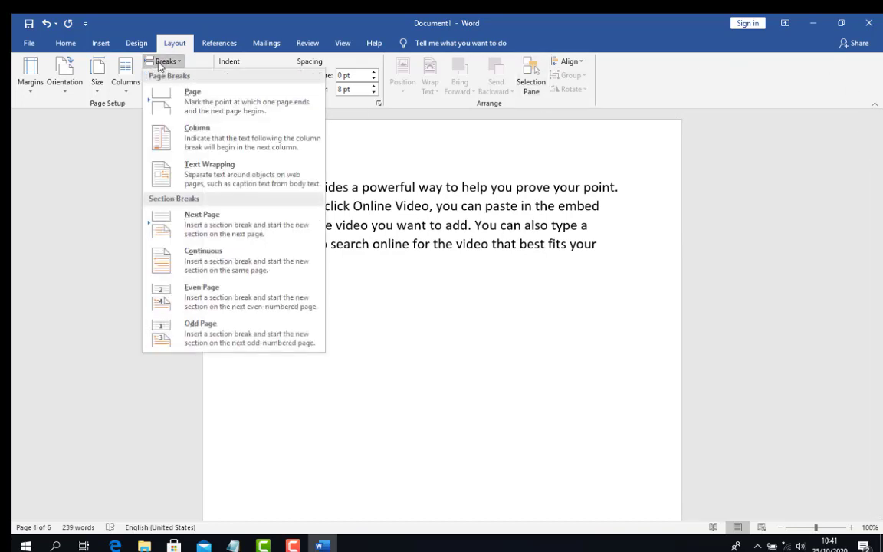
click(198, 302)
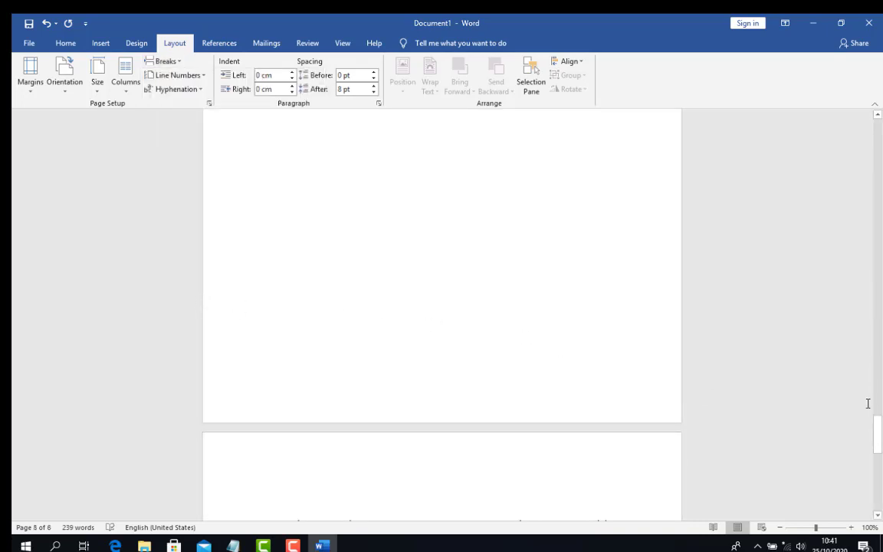
drag(878, 434, 881, 445)
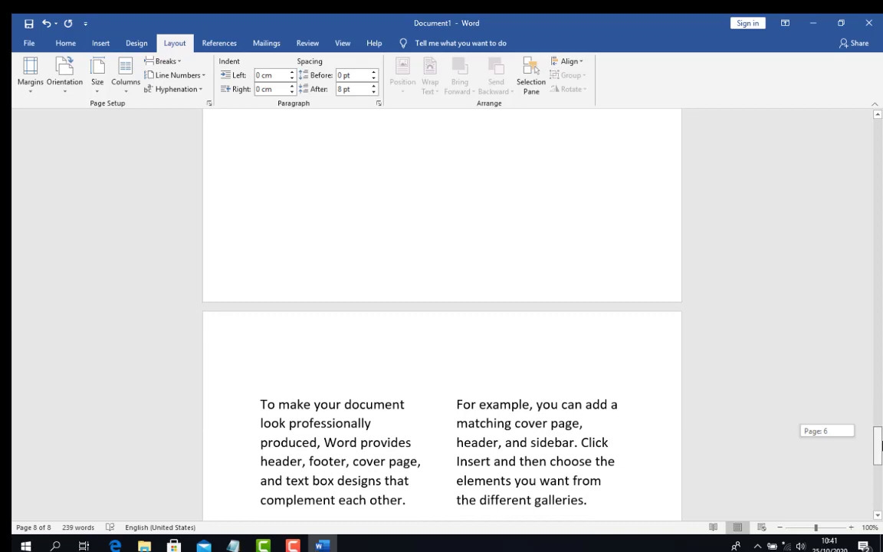
drag(881, 445, 880, 502)
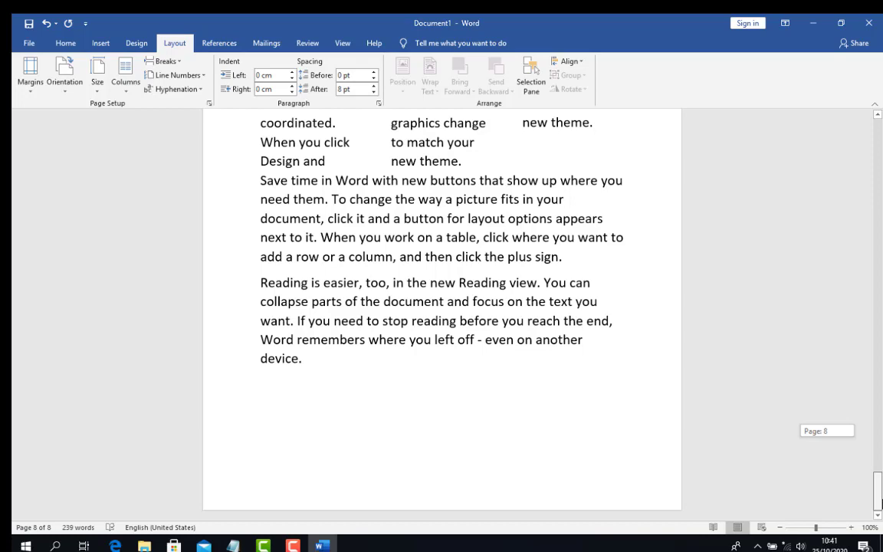
drag(881, 502, 701, 128)
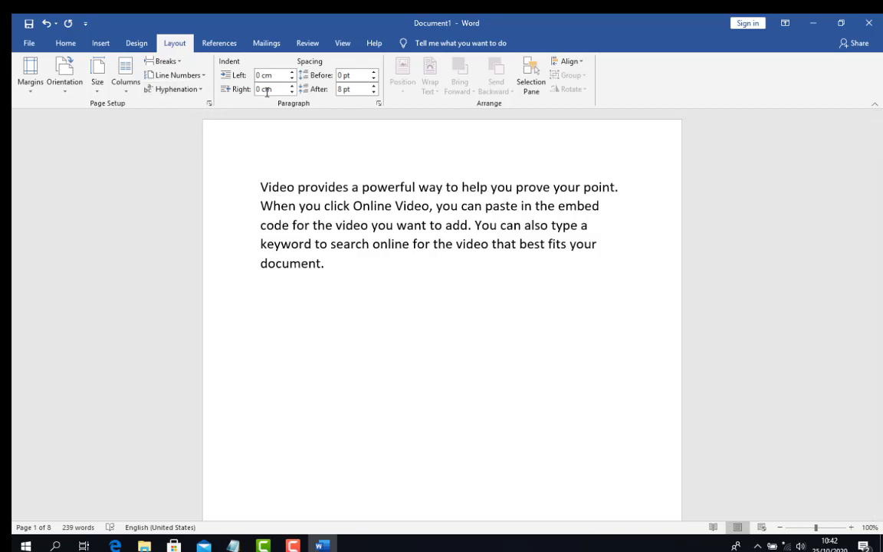
Step: Turn on automatic hyphenation for the document, with the "Save time in Word" paragraph selected
click(190, 91)
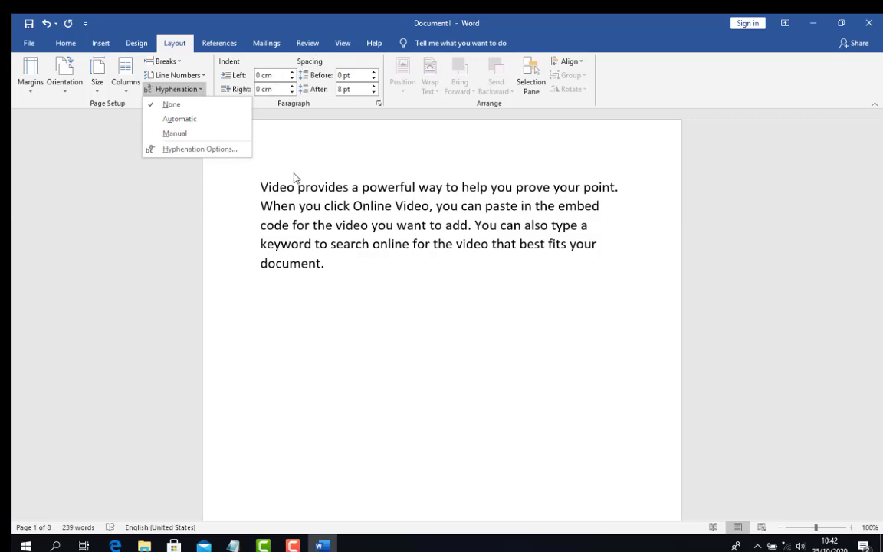
click(323, 214)
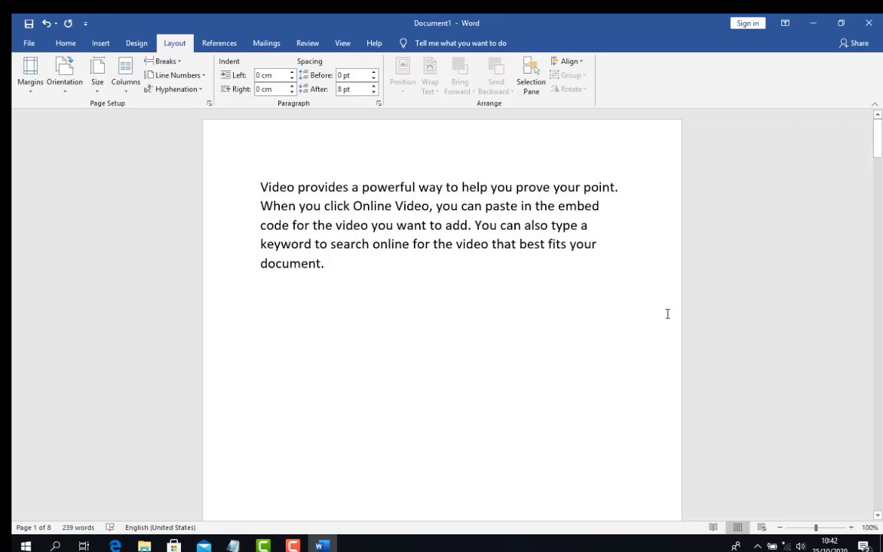
drag(879, 136, 871, 457)
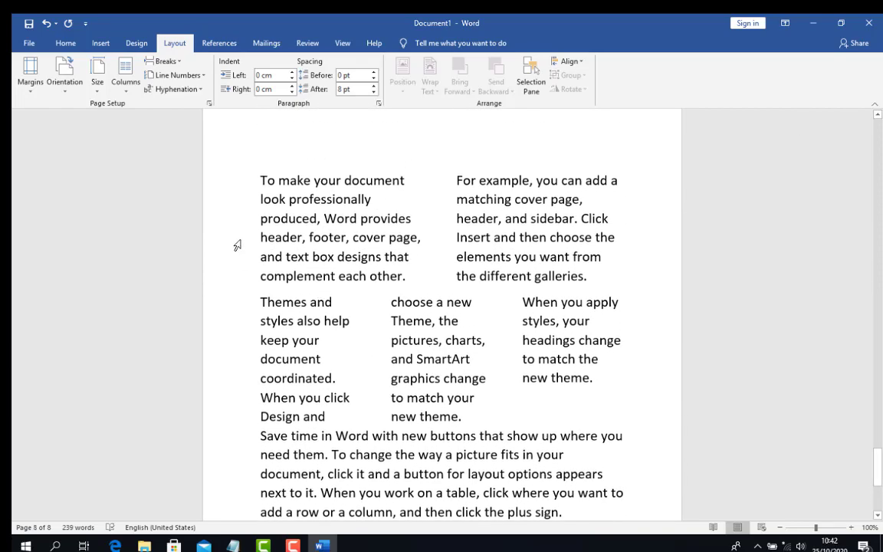
drag(255, 178, 616, 238)
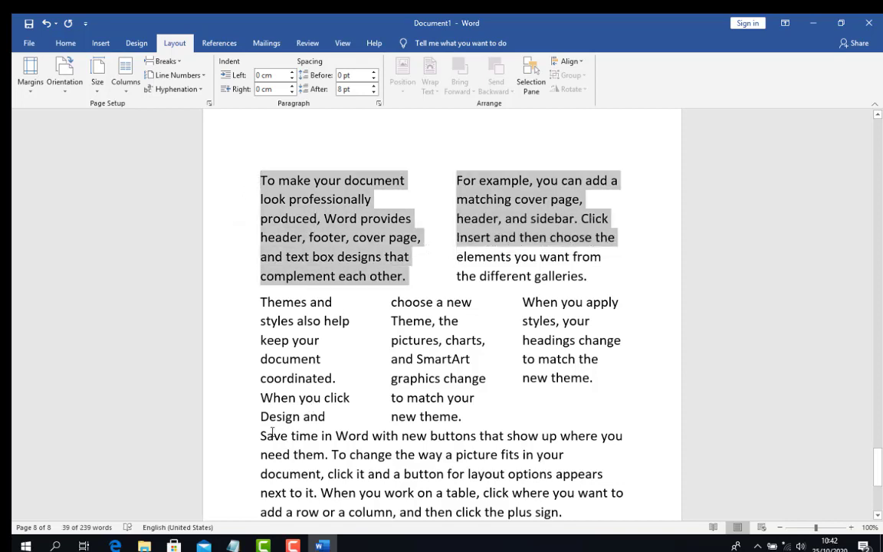
click(232, 437)
drag(231, 435, 570, 512)
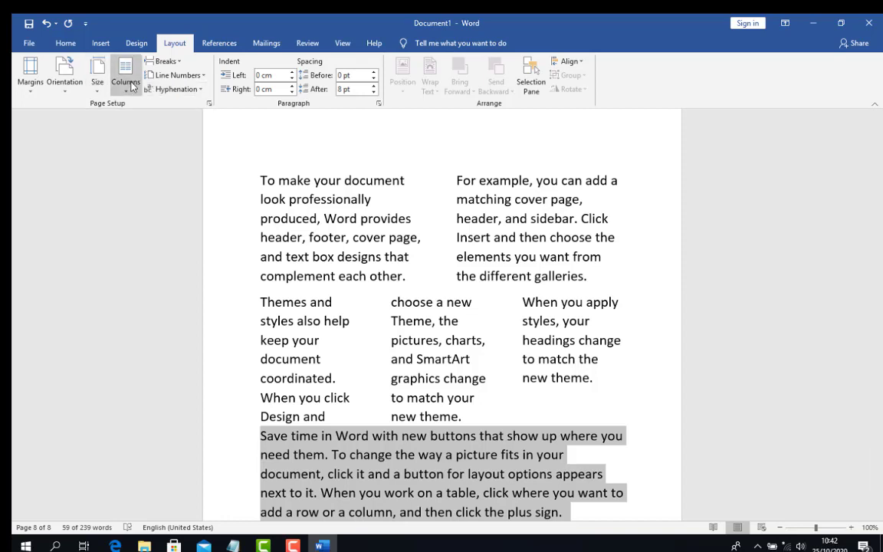
click(177, 89)
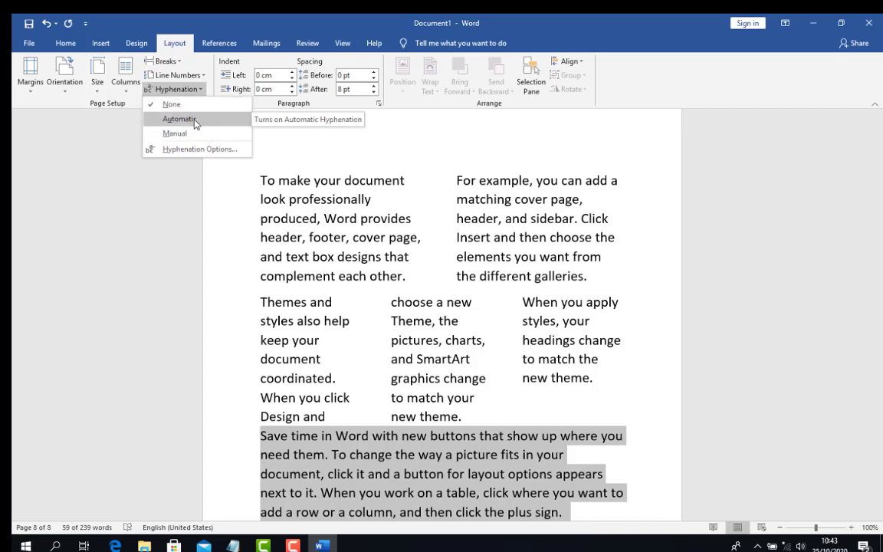
click(194, 119)
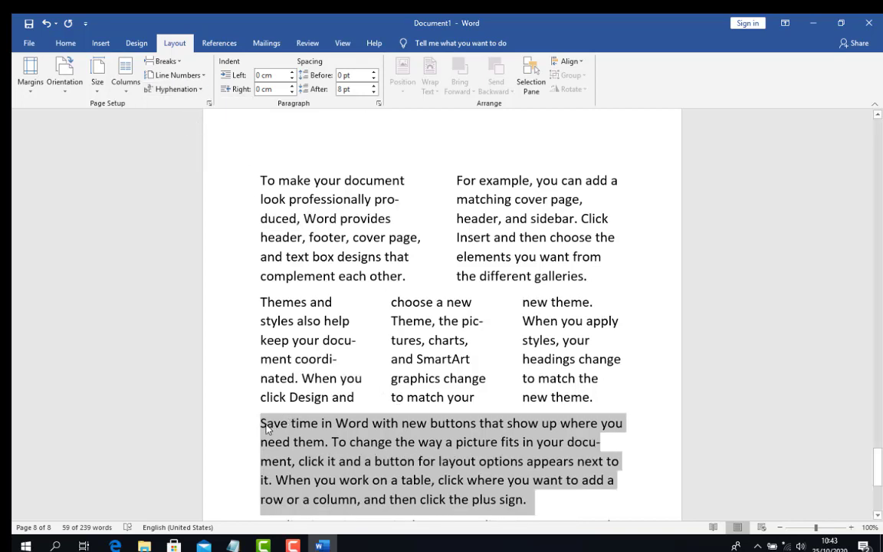
click(289, 423)
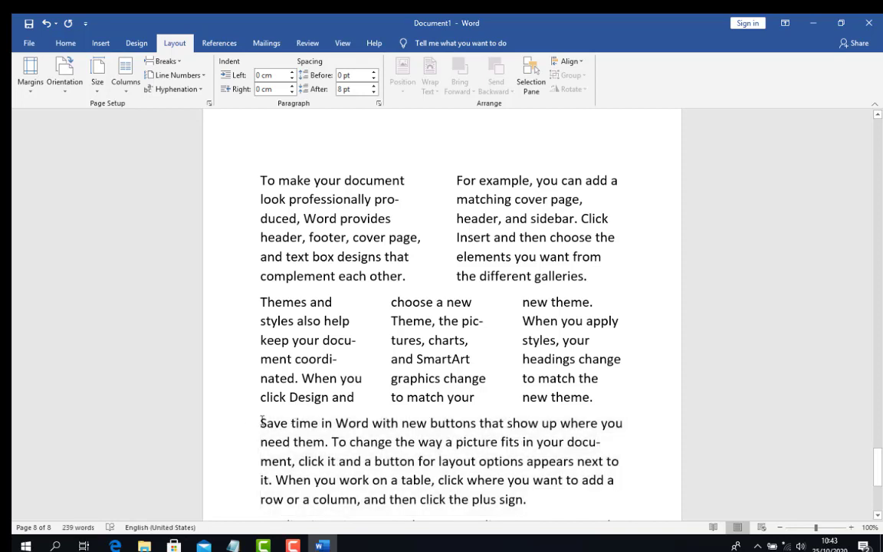
drag(261, 422, 574, 514)
click(293, 545)
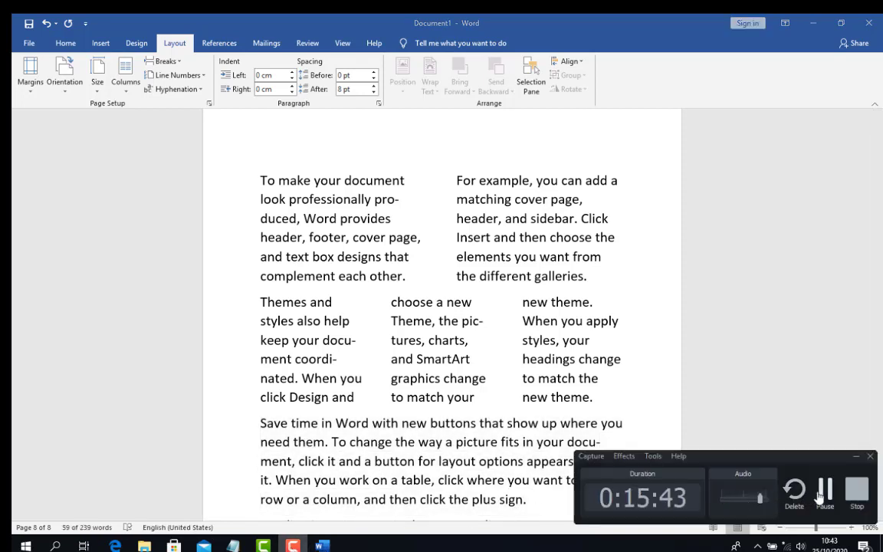
click(823, 490)
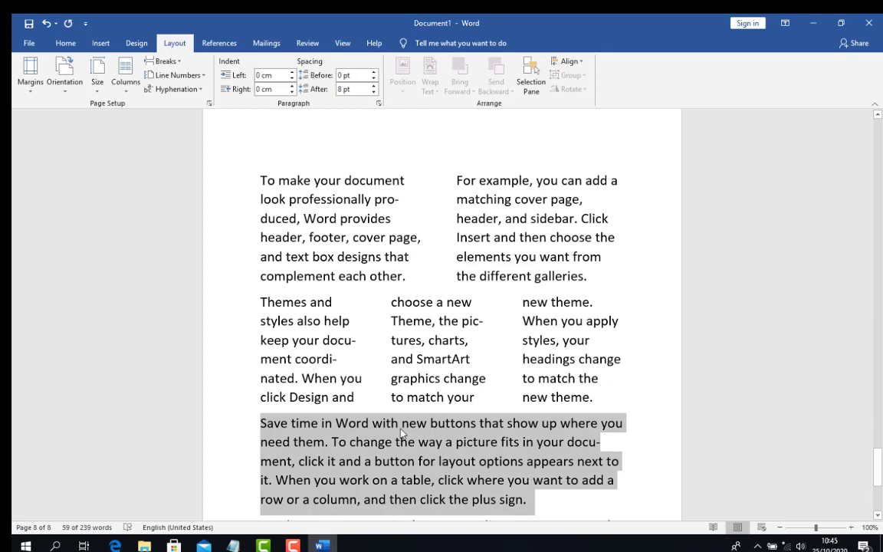
click(261, 424)
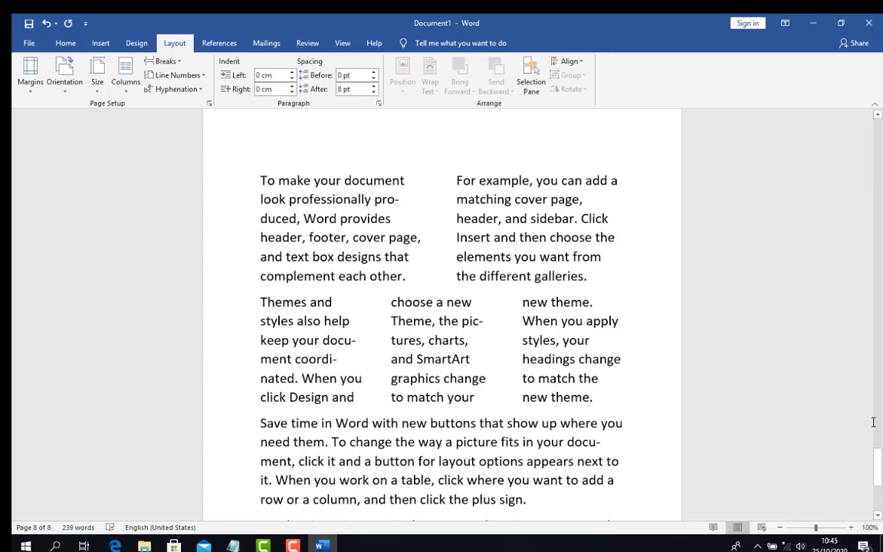
Step: Select the last paragraph, starting "Reading is easier", and increase its left indent to 1.5 cm
drag(878, 460, 879, 474)
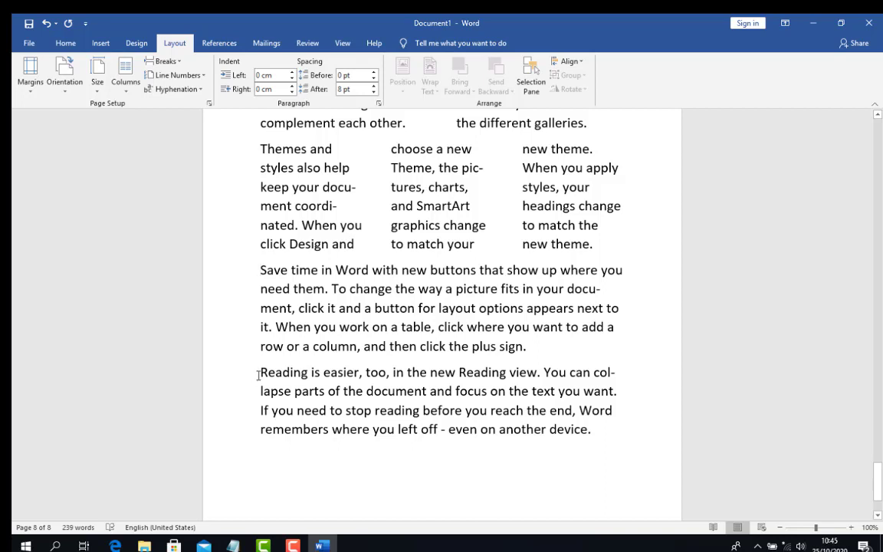
drag(260, 372, 653, 435)
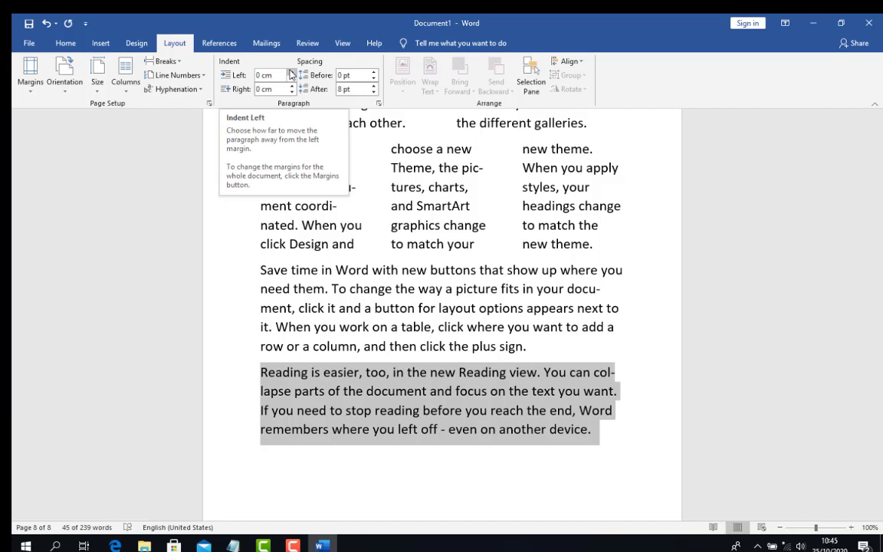
click(292, 71)
click(291, 71)
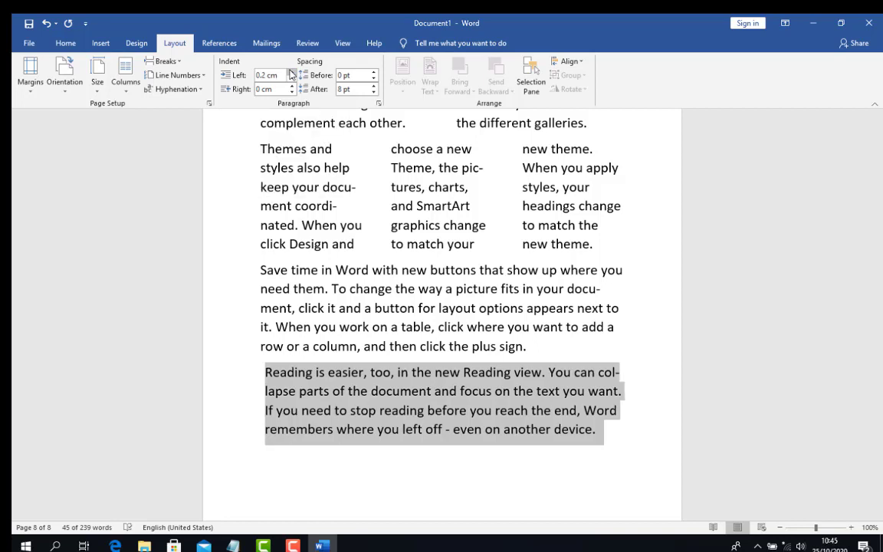
click(291, 72)
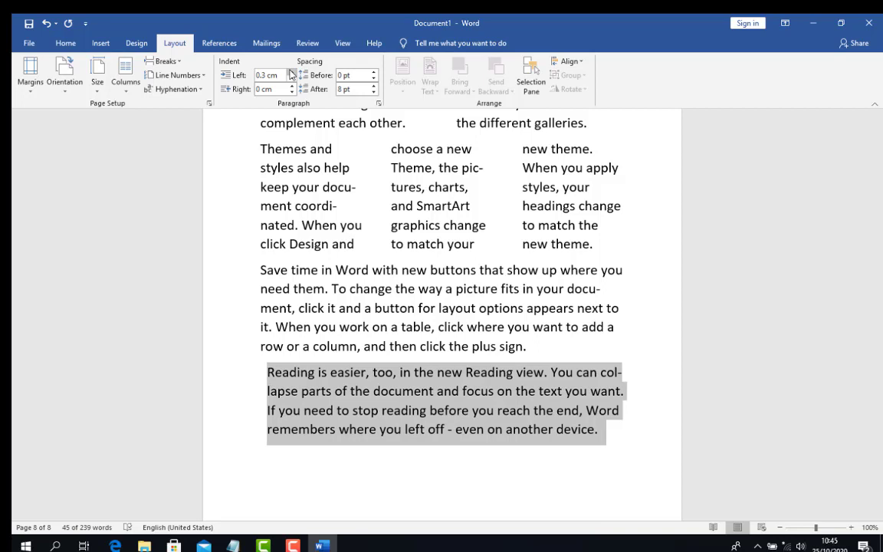
click(291, 71)
click(291, 71)
click(291, 72)
click(291, 71)
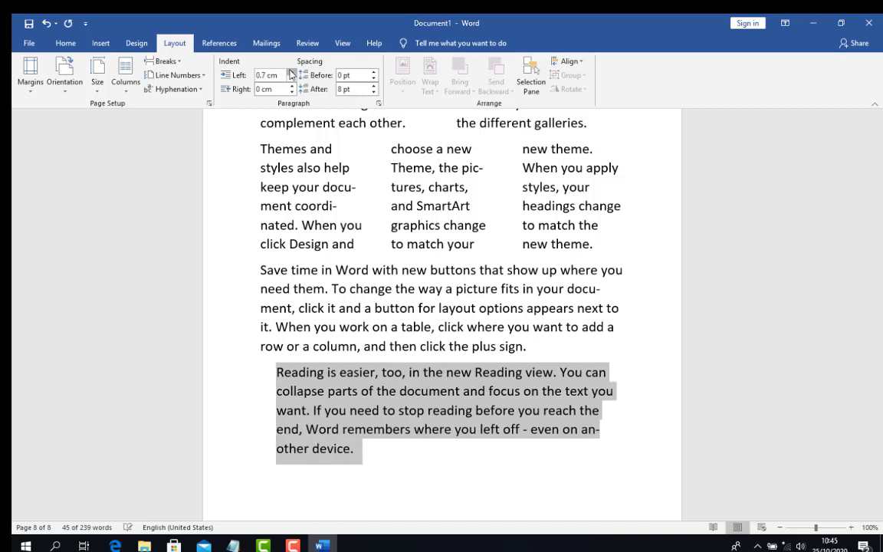
click(291, 72)
click(291, 72)
click(291, 71)
click(291, 71)
click(291, 72)
click(292, 71)
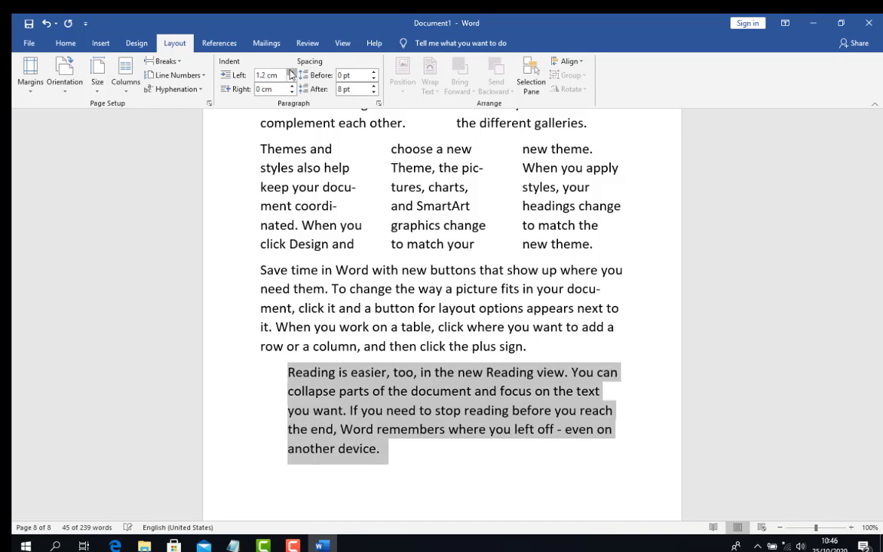
click(291, 72)
click(291, 71)
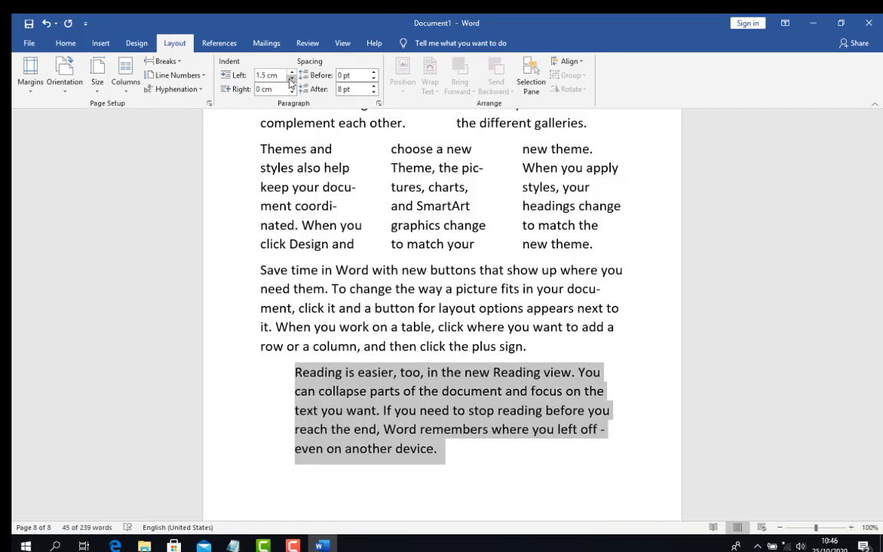
Step: Decrease the selected paragraph's left indent to -0.6 cm, moving it out past the page margin
click(292, 79)
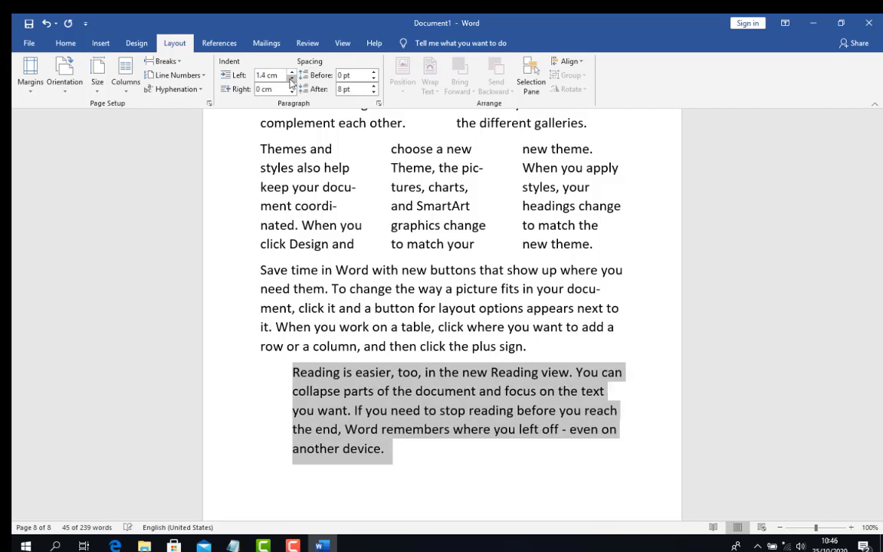
click(291, 79)
click(291, 79)
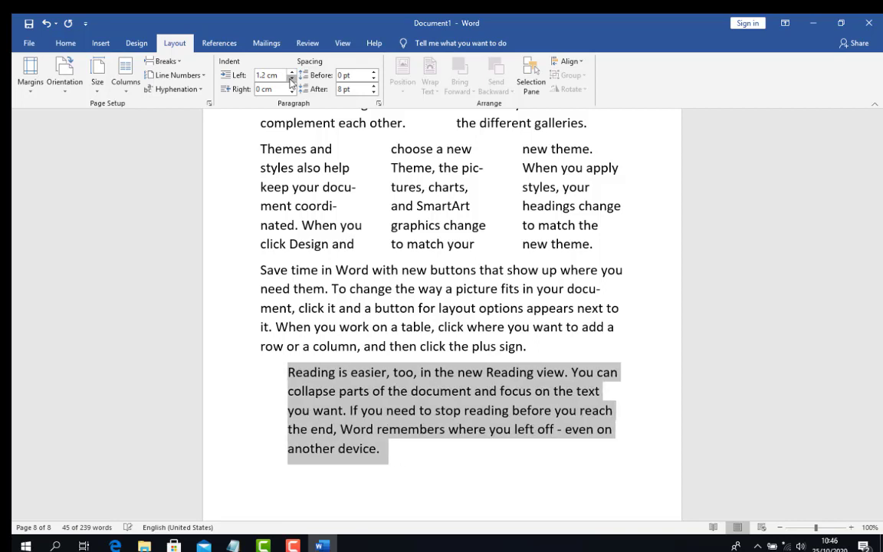
click(292, 79)
click(292, 79)
click(291, 79)
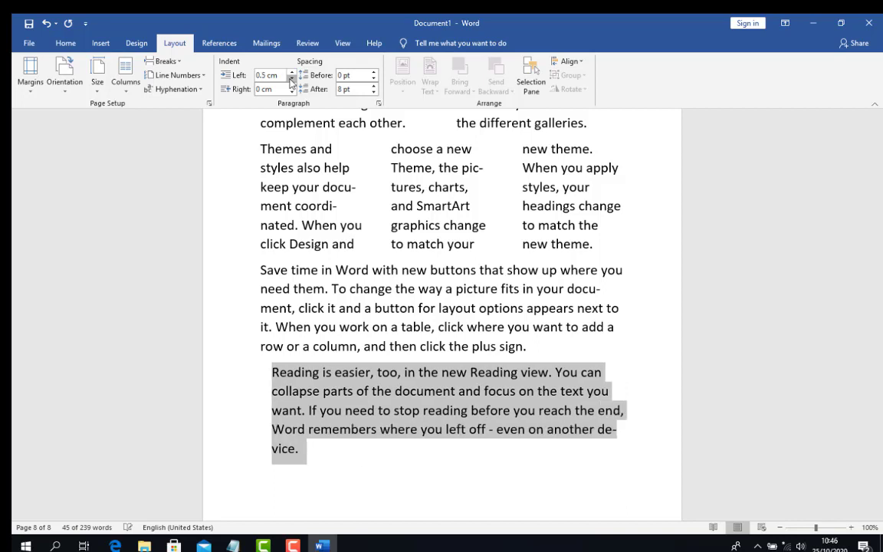
click(291, 79)
click(291, 79)
click(291, 79)
click(291, 79)
click(291, 79)
click(291, 79)
click(291, 79)
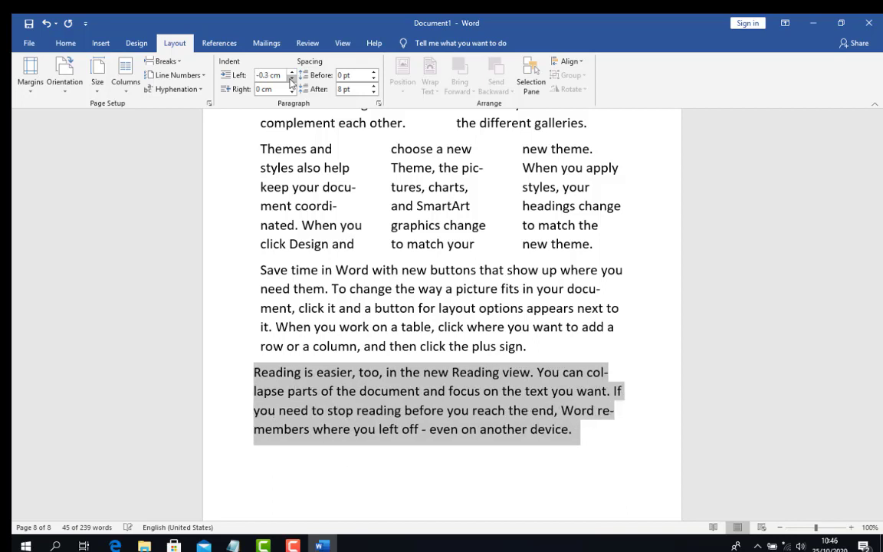
click(291, 79)
click(291, 79)
click(291, 79)
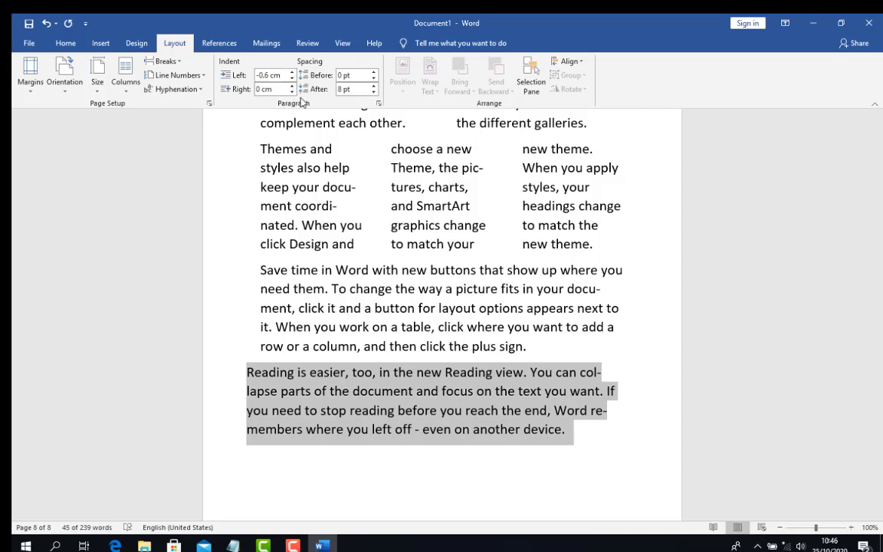
Step: Increase the left indent of the "Reading is easier" paragraph to 0.5 cm
click(292, 72)
click(292, 71)
click(292, 71)
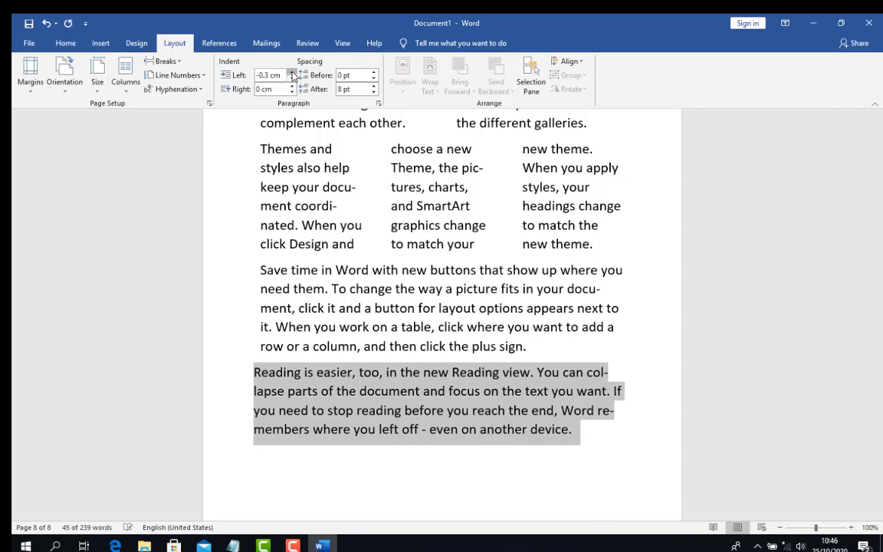
click(292, 72)
click(292, 71)
click(292, 71)
click(292, 71)
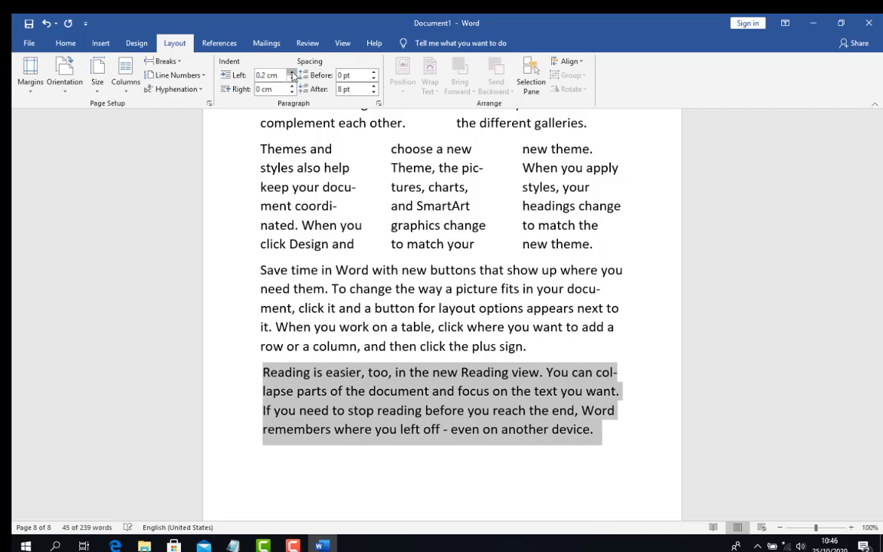
click(292, 71)
click(292, 71)
click(292, 72)
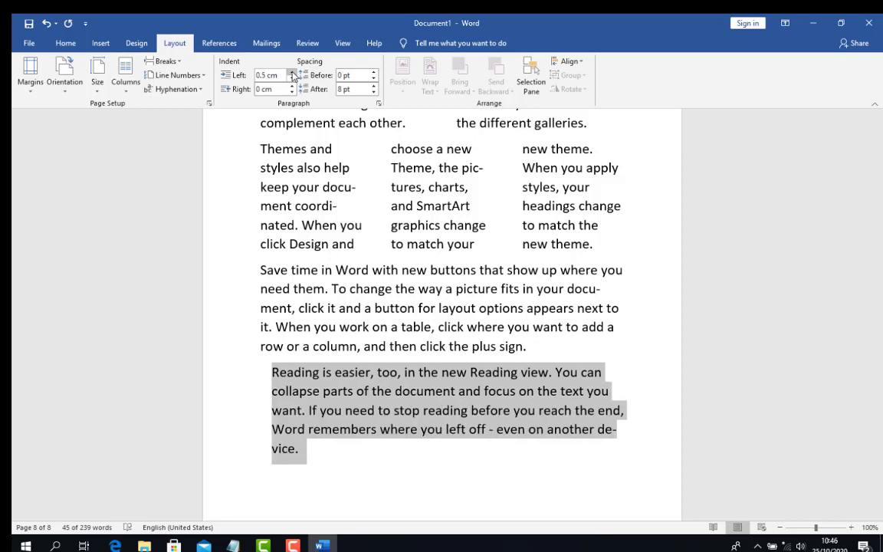
Step: Reduce the last paragraph's left indent to -0.1 cm
click(292, 72)
click(292, 79)
click(292, 79)
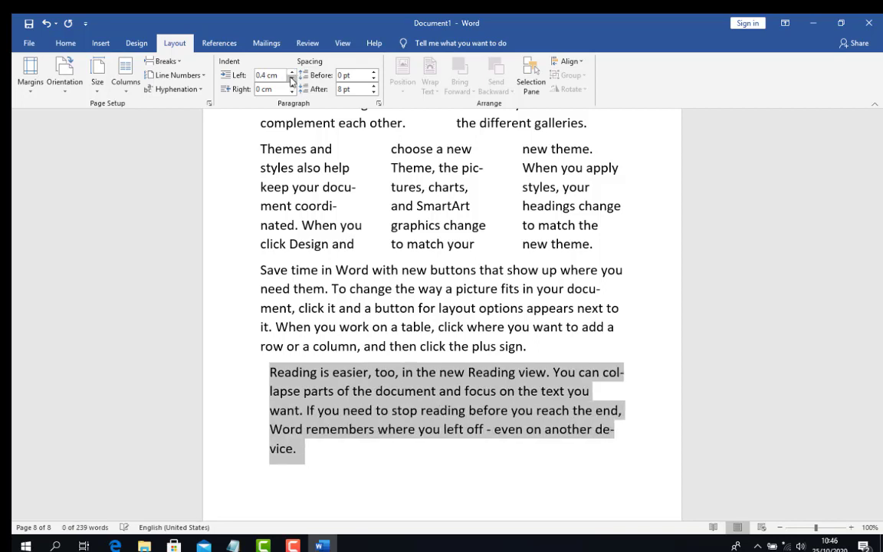
click(292, 79)
click(292, 79)
click(292, 79)
click(292, 79)
click(292, 79)
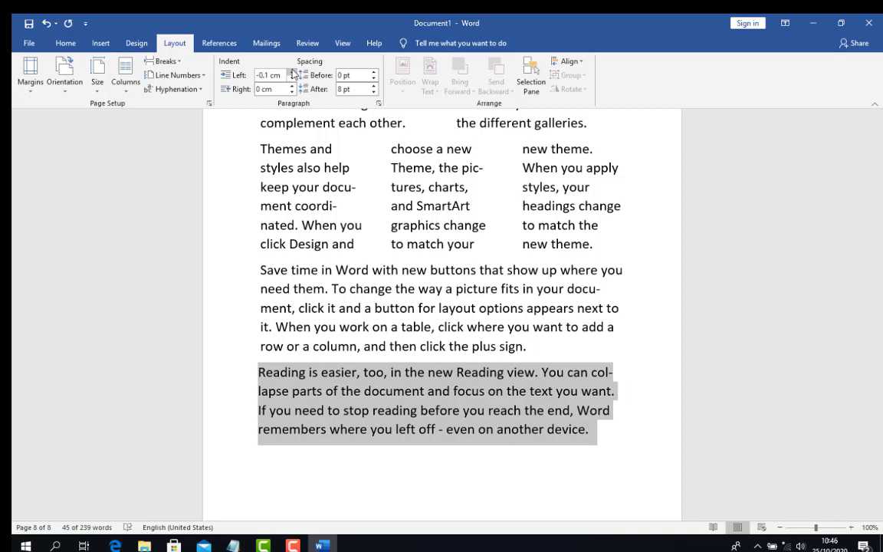
Step: Set the left indent of the selected last paragraph to 0.5 cm
click(292, 72)
click(292, 72)
click(292, 72)
click(292, 72)
click(292, 72)
click(292, 72)
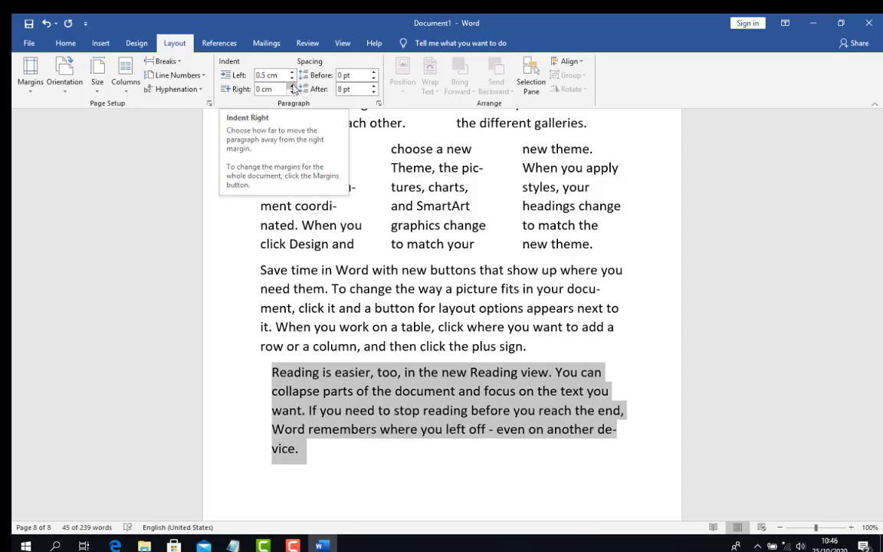
Step: Increase the right indent of the selected "Reading is easier" paragraph to 1.1 cm
click(293, 87)
click(293, 87)
click(293, 86)
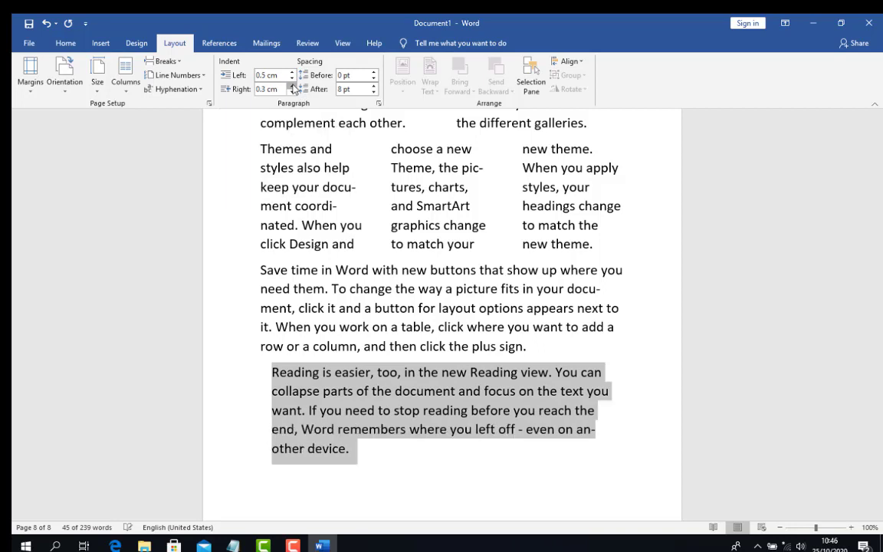
click(292, 86)
click(292, 87)
click(292, 87)
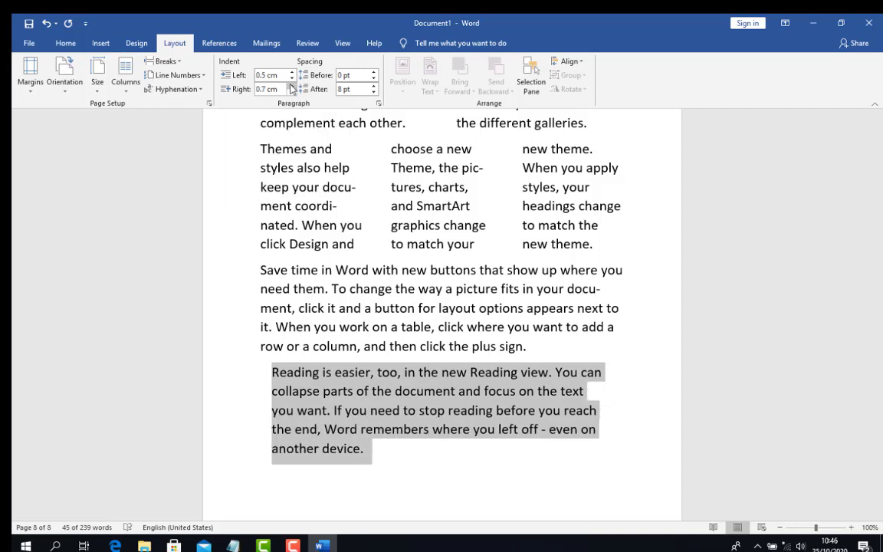
click(292, 85)
click(292, 85)
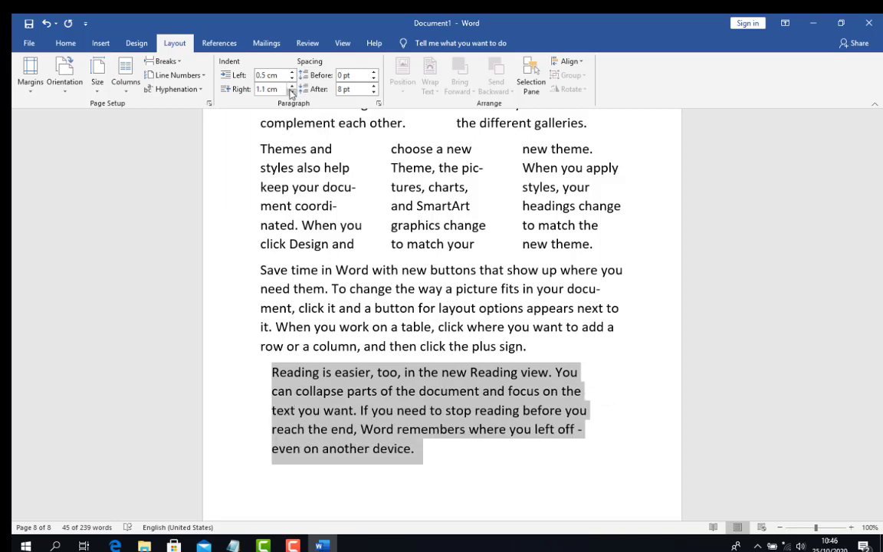
Step: Decrease the selected last paragraph's right indent to -1.6 cm, extending it past the page margin
click(291, 91)
click(291, 91)
click(291, 91)
click(292, 92)
click(291, 91)
click(291, 91)
click(291, 91)
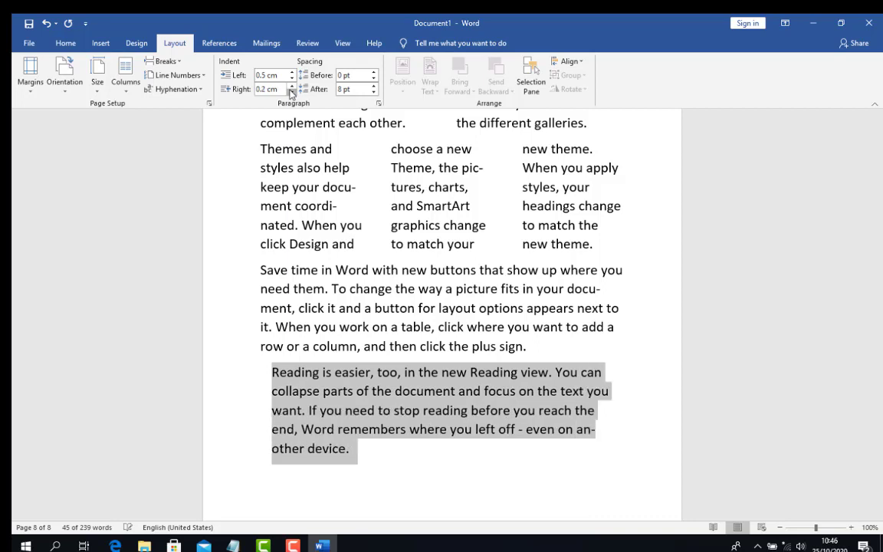
click(291, 91)
click(291, 91)
click(291, 91)
click(291, 91)
click(291, 91)
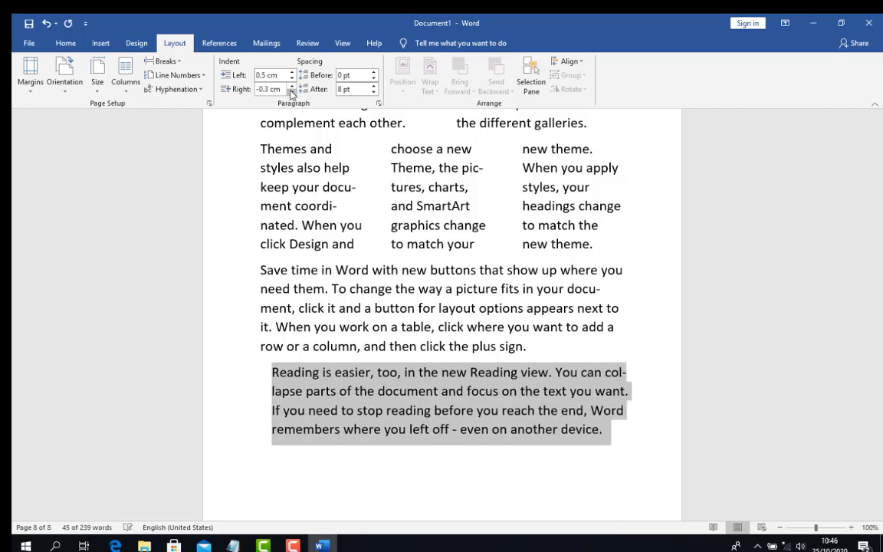
click(291, 91)
click(291, 92)
click(291, 91)
click(292, 91)
click(292, 92)
click(292, 91)
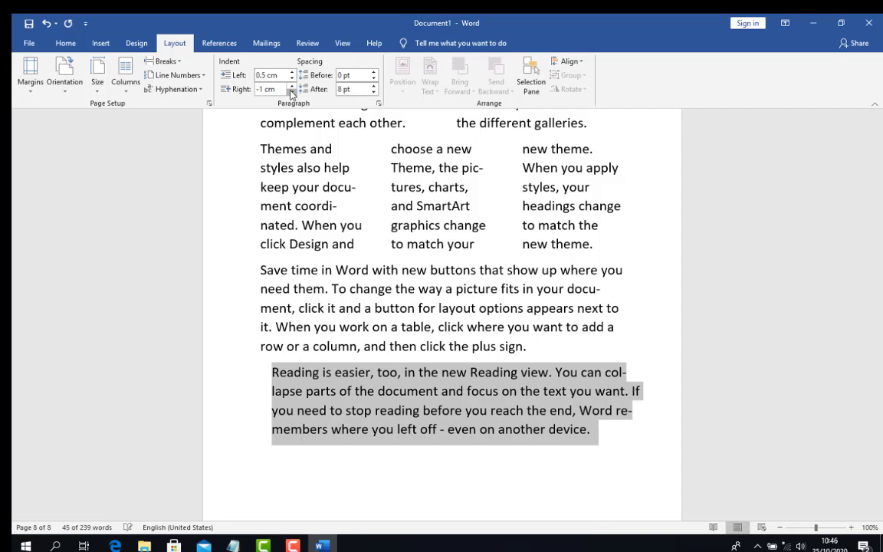
click(291, 91)
click(291, 91)
click(291, 91)
click(291, 91)
click(291, 91)
click(291, 91)
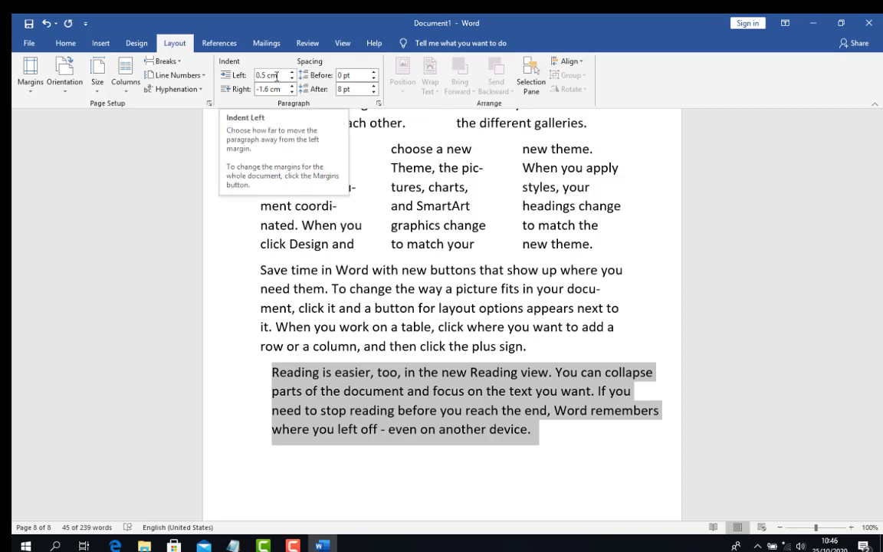
Step: Increase the spacing before the selected "Reading is easier" paragraph to 84 pt
click(374, 72)
click(374, 71)
click(374, 72)
click(374, 72)
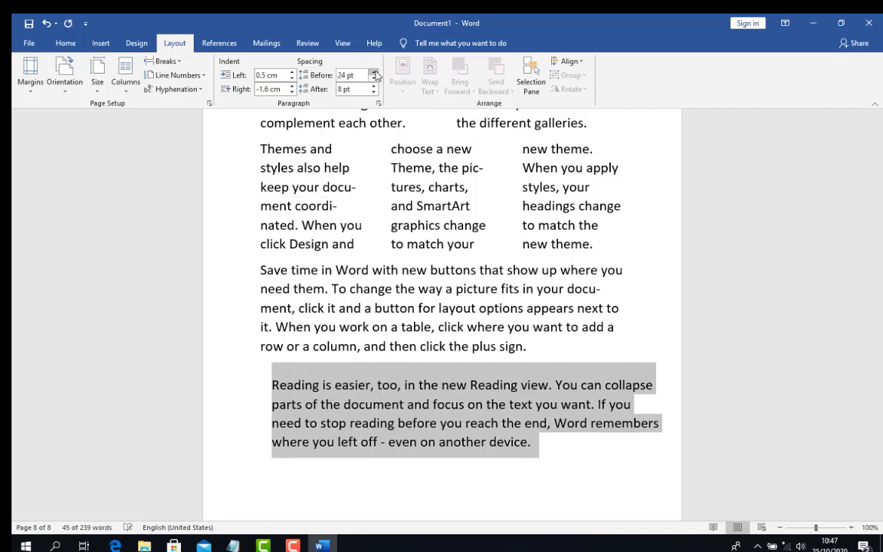
click(374, 71)
click(374, 71)
click(374, 71)
click(374, 72)
click(374, 72)
click(374, 71)
click(374, 71)
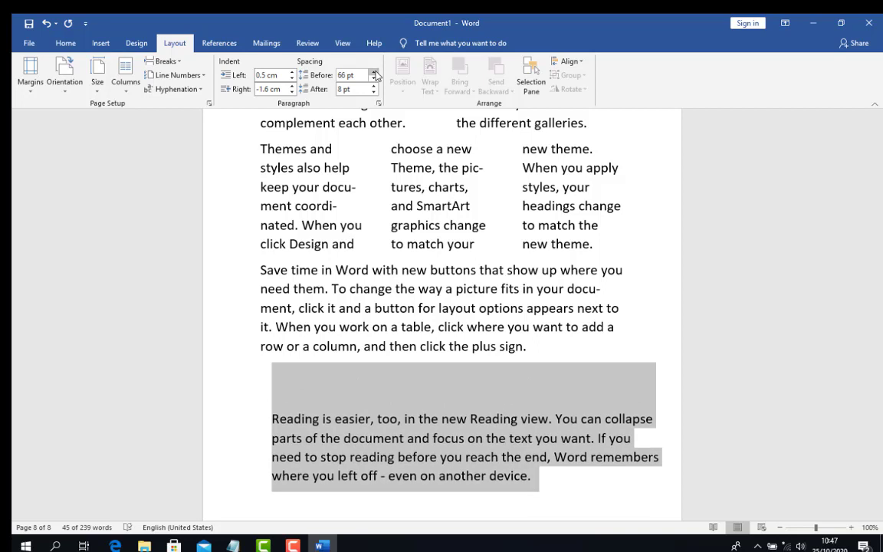
click(374, 72)
click(374, 72)
click(374, 71)
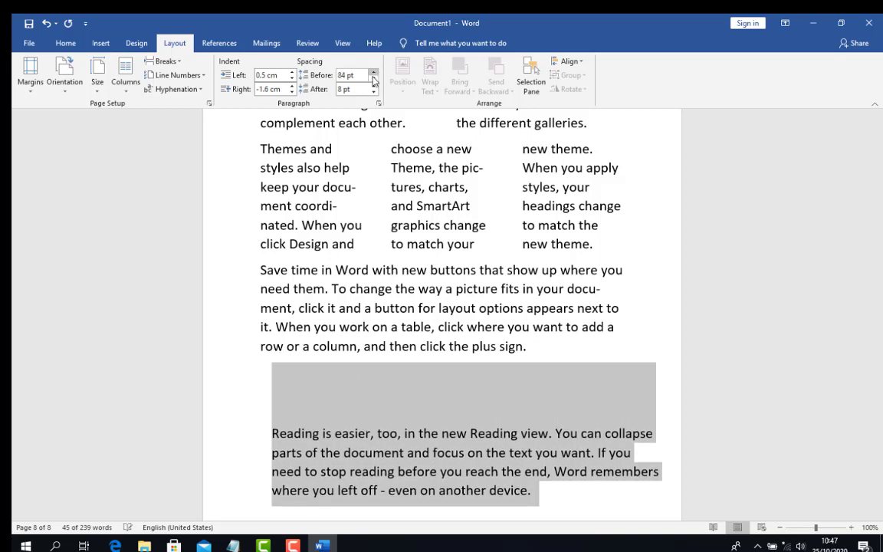
Step: Reduce the spacing before the selected last paragraph to 30 pt
click(373, 78)
click(373, 78)
click(373, 81)
click(373, 82)
click(373, 82)
click(373, 82)
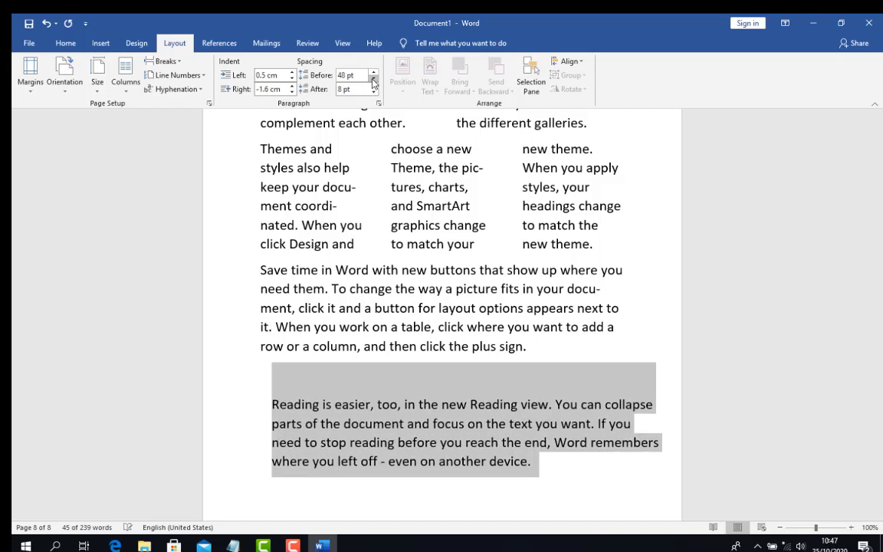
click(374, 82)
click(374, 82)
click(373, 82)
Step: Raise the spacing before the selected last paragraph to 90 pt
click(374, 72)
click(374, 72)
click(374, 72)
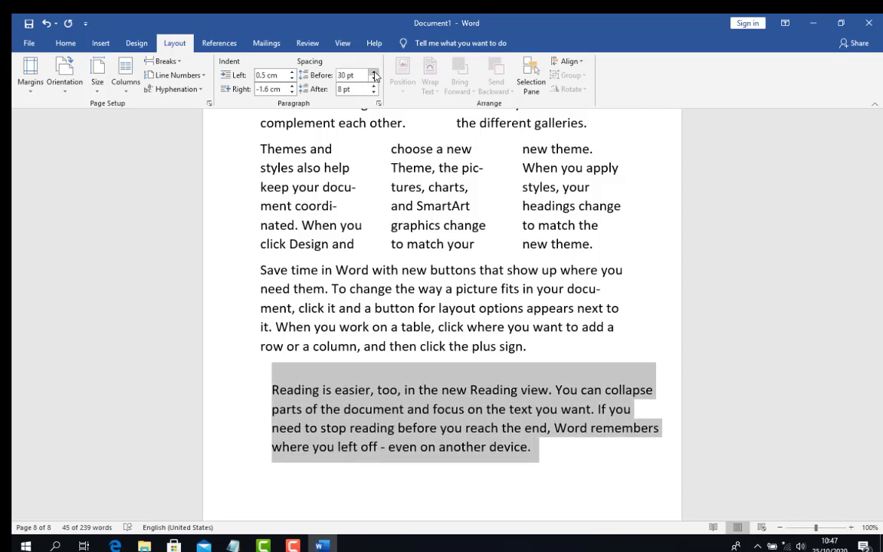
click(374, 72)
click(374, 72)
click(374, 72)
click(374, 72)
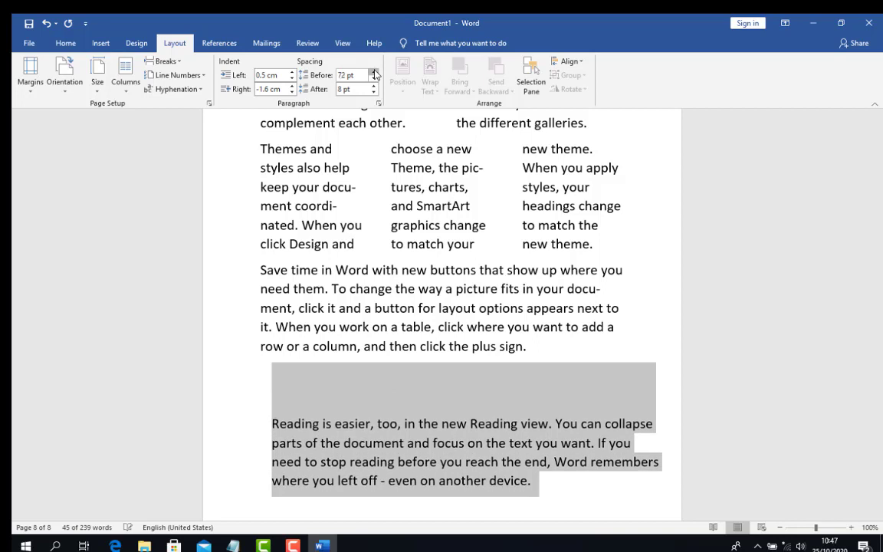
click(374, 72)
click(374, 72)
click(374, 72)
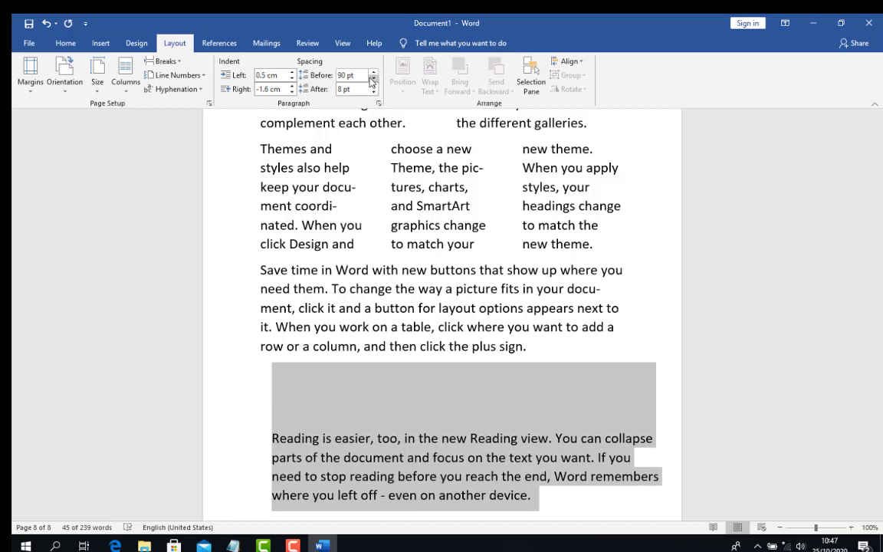
Step: Lower the spacing before the selected "Reading is easier" paragraph to 24 pt
click(373, 82)
click(373, 82)
click(373, 82)
click(373, 82)
click(374, 82)
click(373, 82)
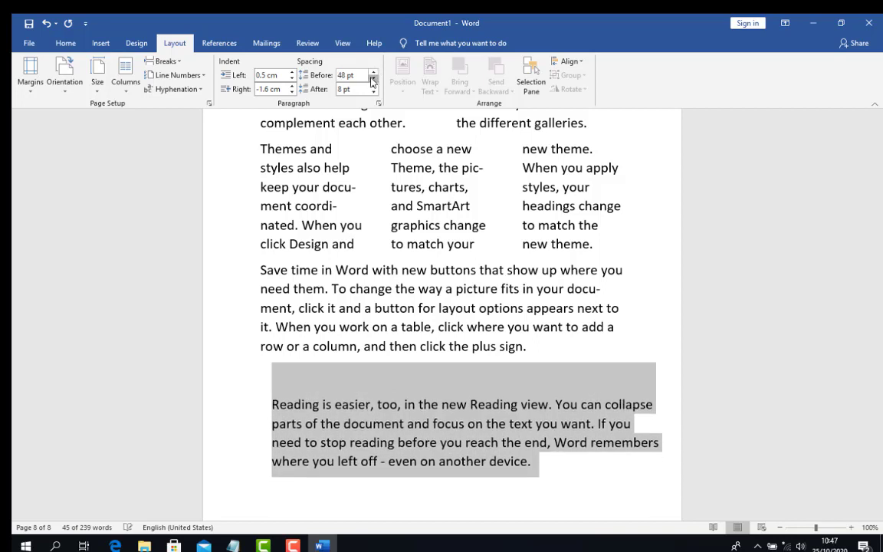
click(374, 82)
click(373, 82)
click(373, 82)
click(373, 82)
click(373, 82)
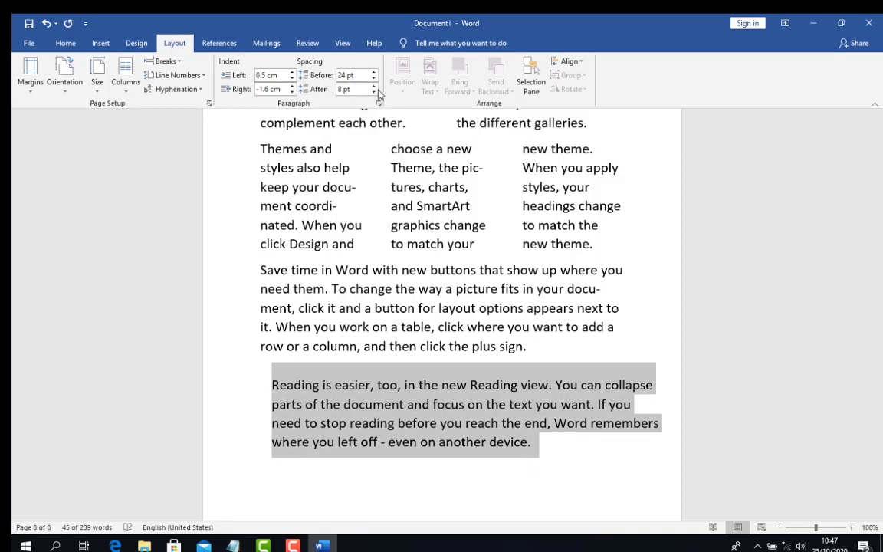
Step: Reduce the spacing after the selected last paragraph down to Auto
click(374, 92)
click(374, 92)
click(374, 92)
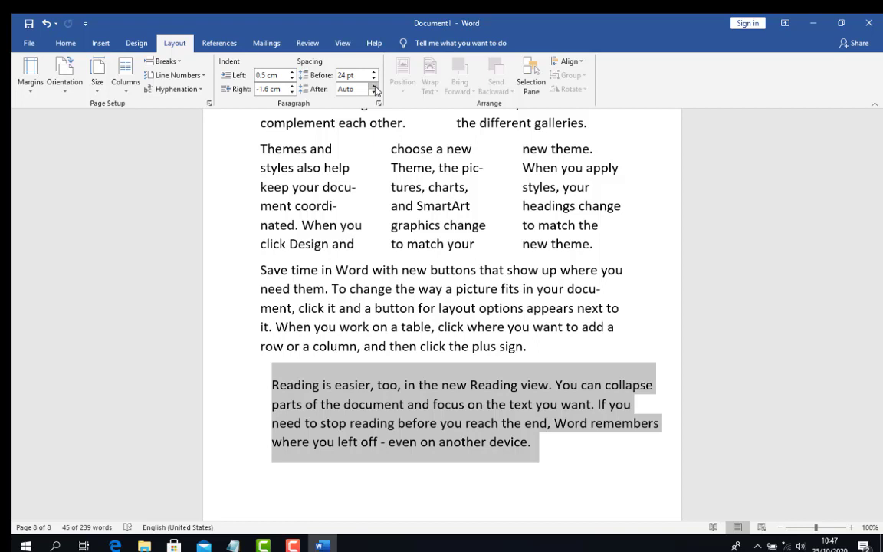
Step: Increase the spacing after the selected "Reading is easier" paragraph to 54 pt
click(375, 88)
click(375, 88)
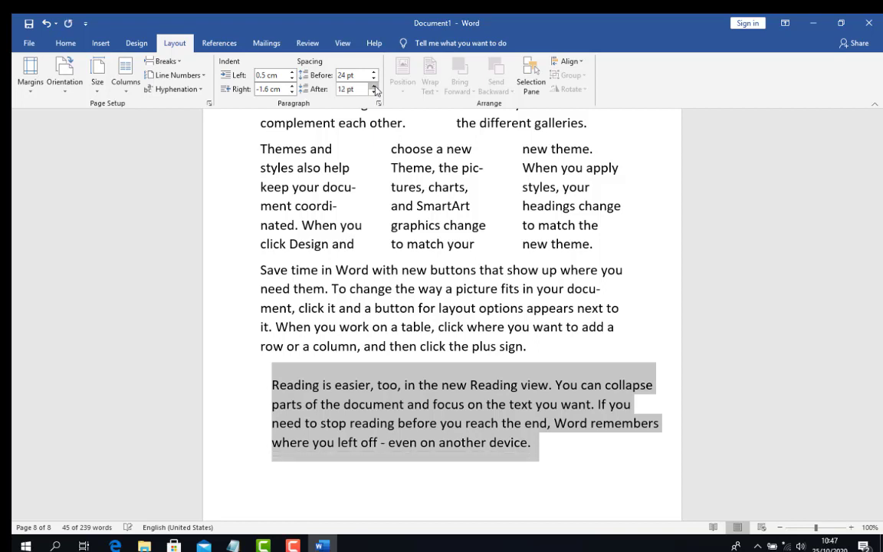
click(375, 87)
click(375, 87)
click(374, 88)
click(375, 88)
click(374, 87)
click(375, 87)
click(375, 87)
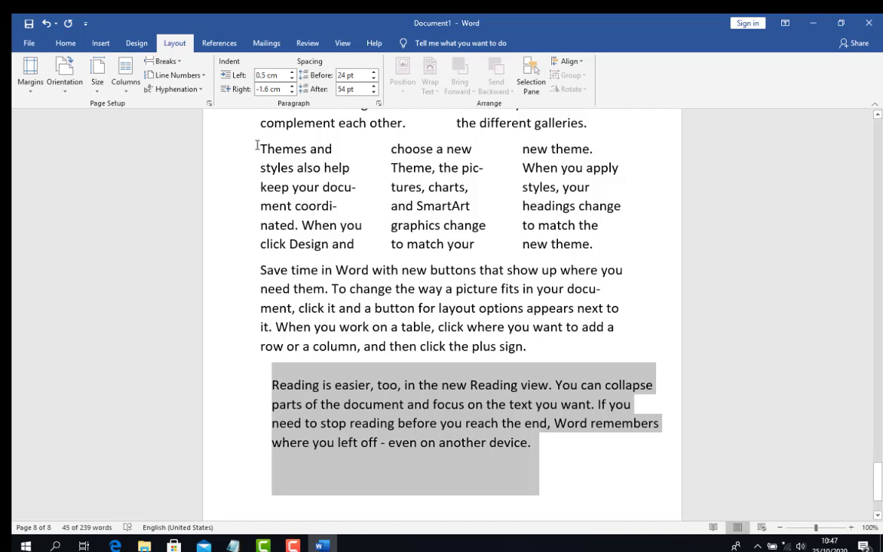
drag(257, 146, 623, 242)
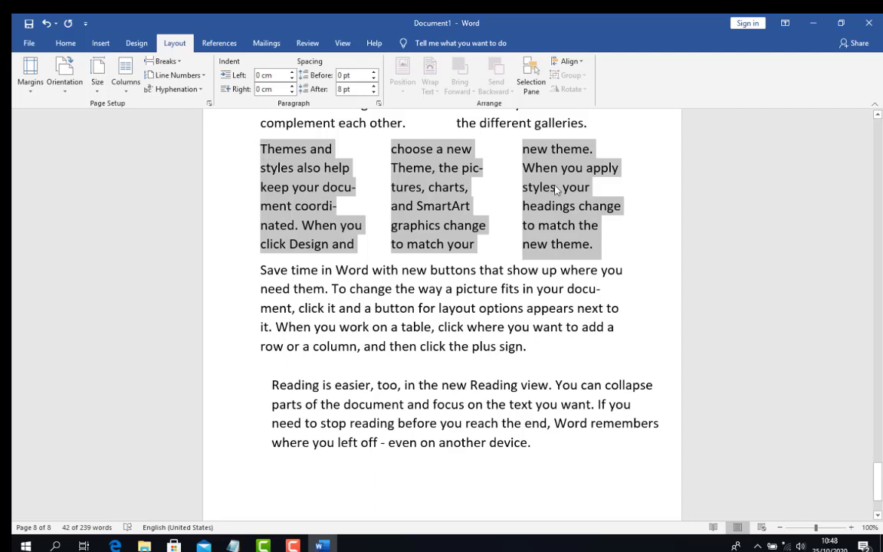
click(320, 178)
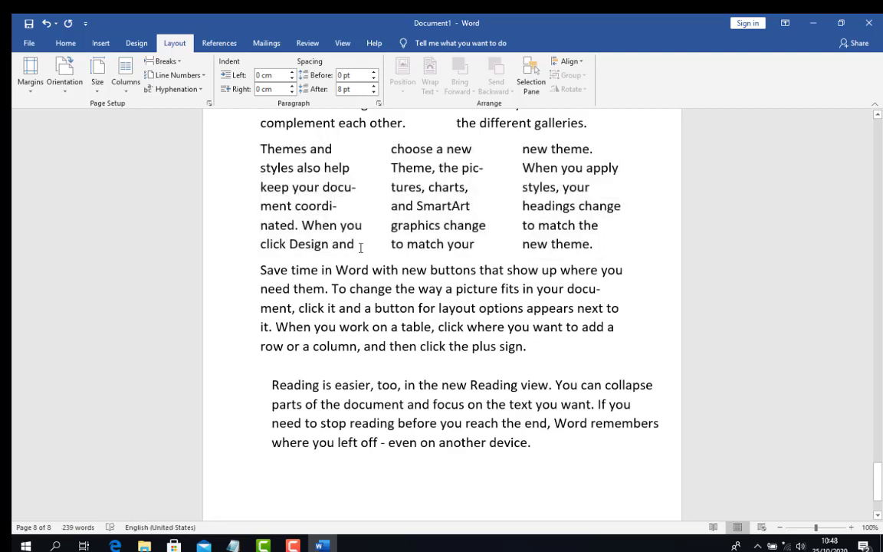
click(66, 90)
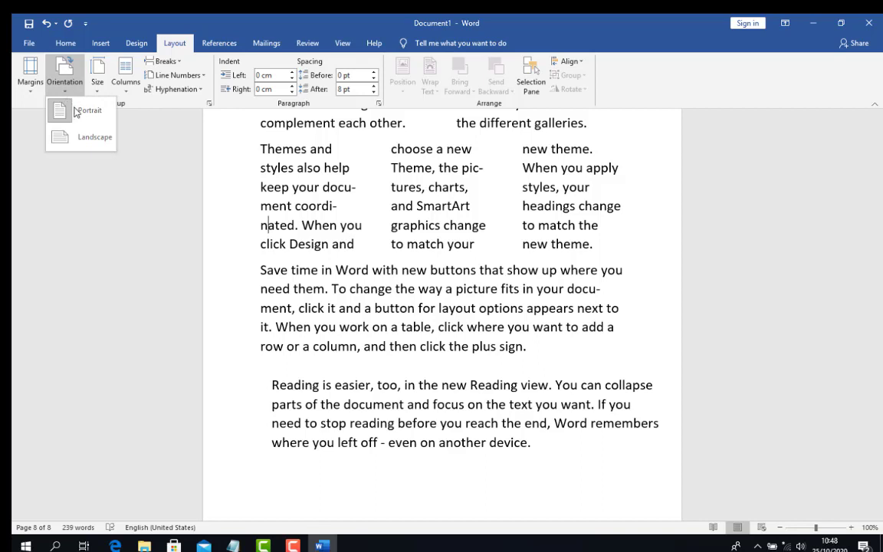
click(29, 83)
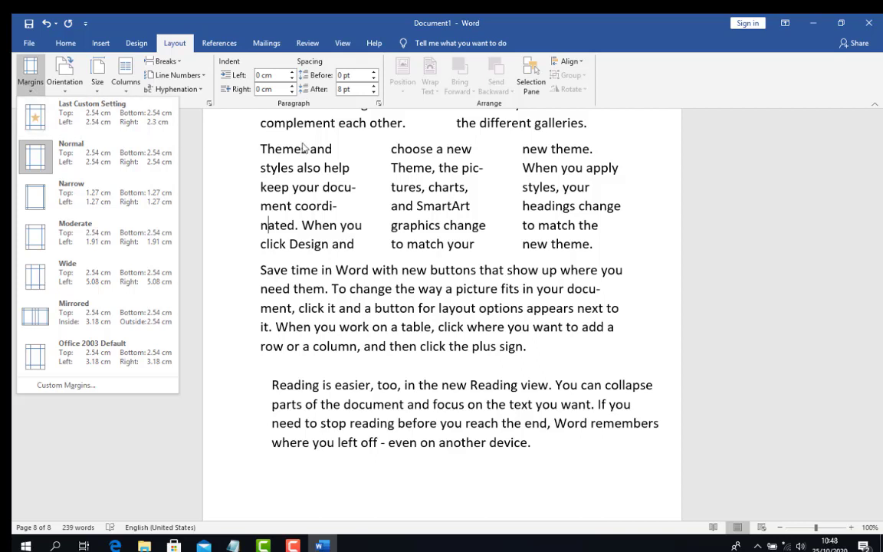
click(305, 148)
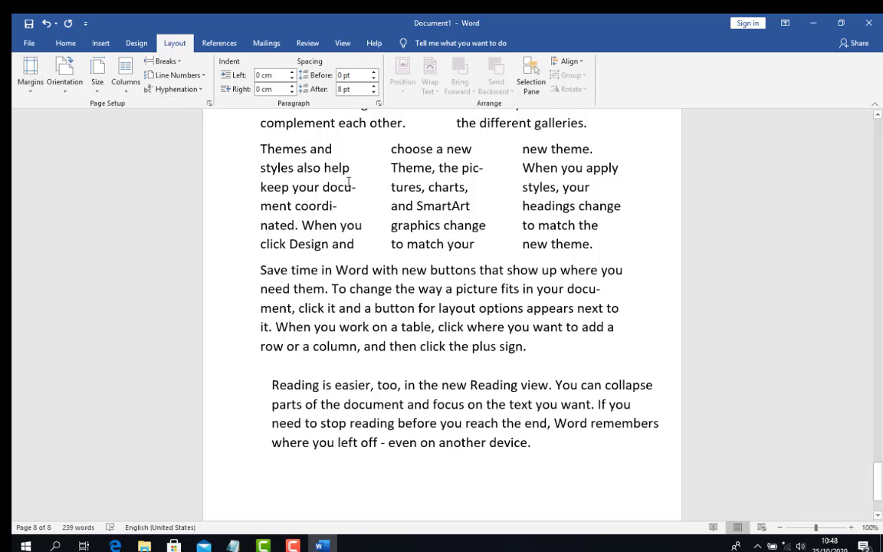